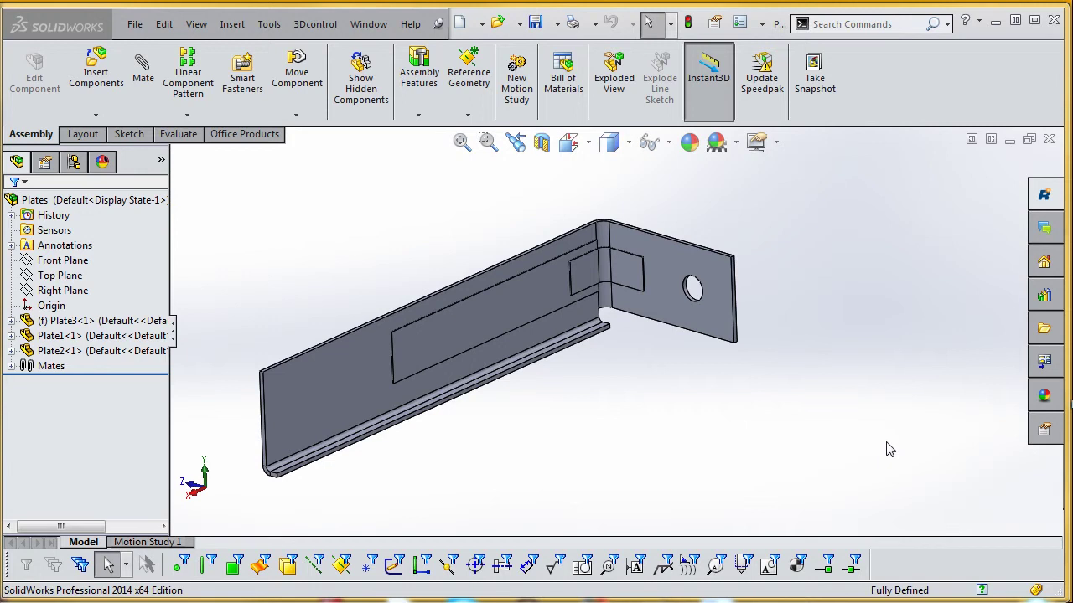
Turn the assembly slightly and select the Plate3, Plate1 and Plate2 components in the FeatureManager tree
middle_click_drag(570, 452, 579, 363)
scroll(581, 331, "down", 3)
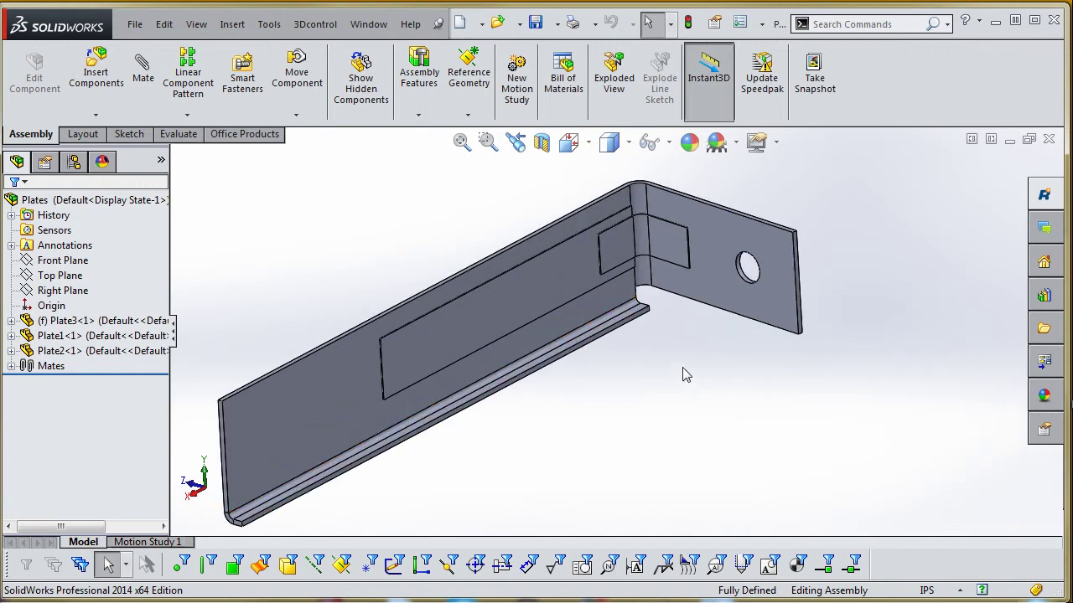
left_click(69, 325)
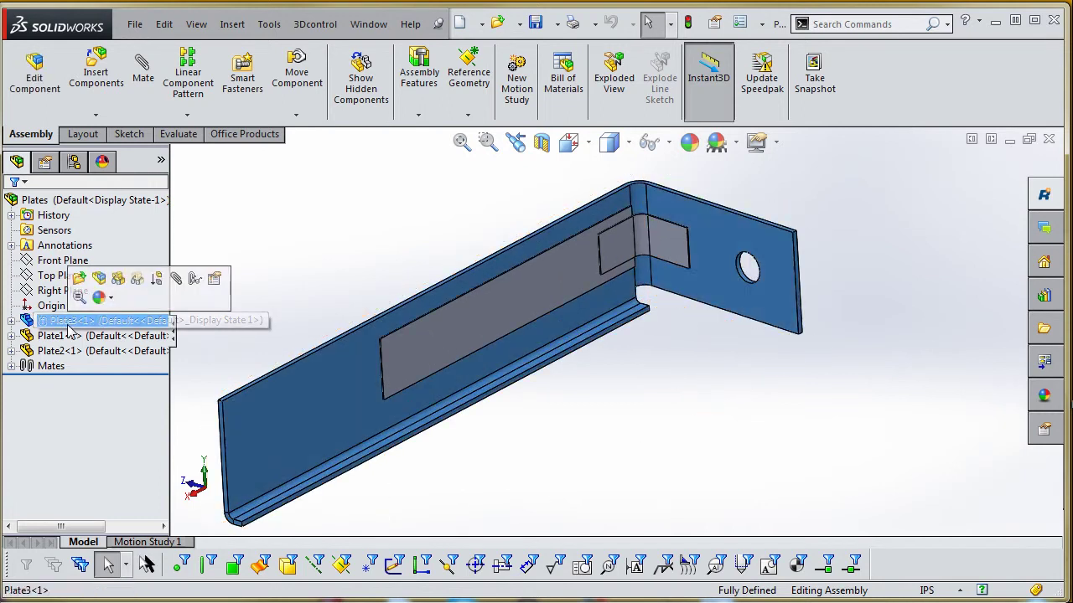
left_click(74, 337)
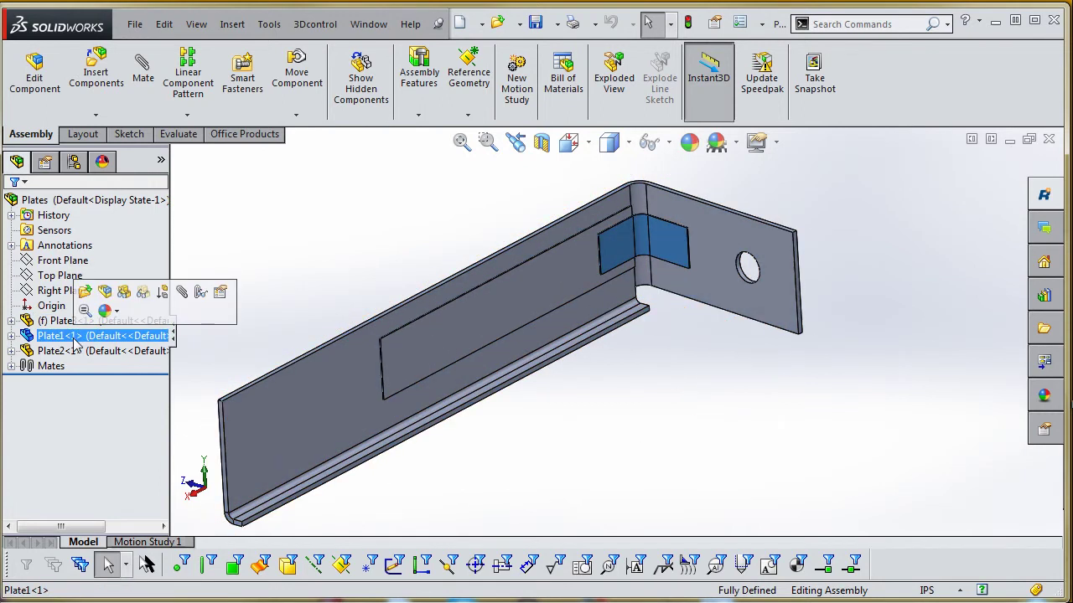
left_click(77, 351, "ctrl")
left_click(77, 352)
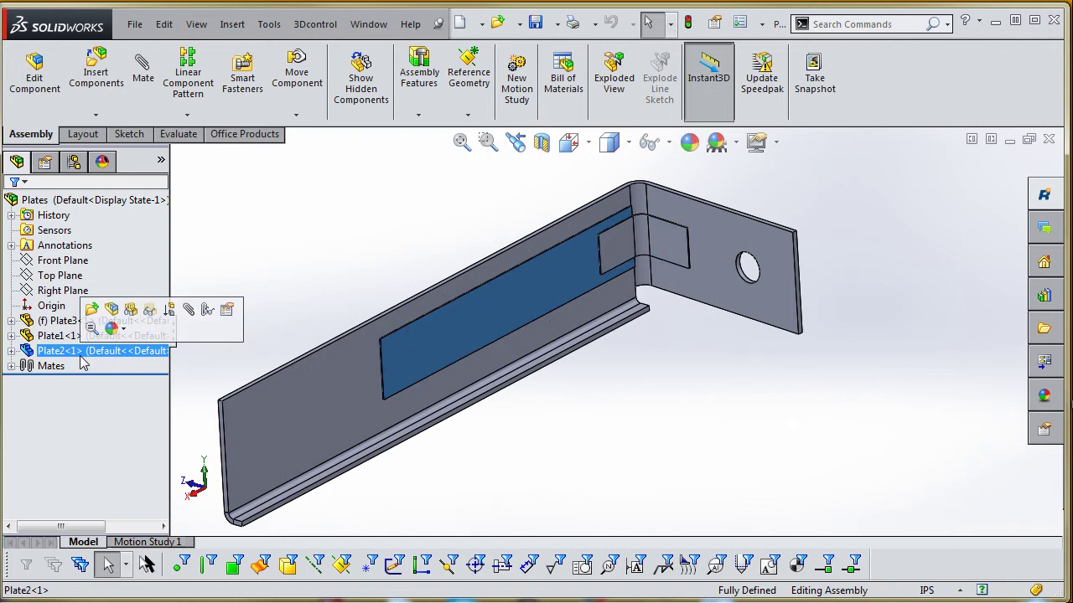
Open the Plate3<1> component in its own part window with Open Part
left_click(53, 335, "ctrl")
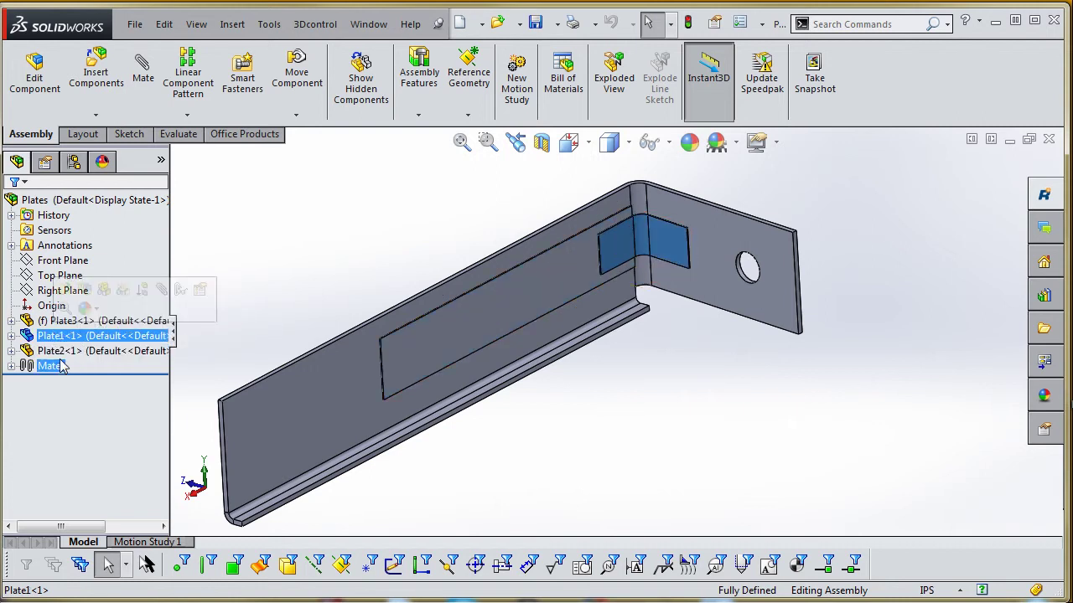
left_click(60, 352)
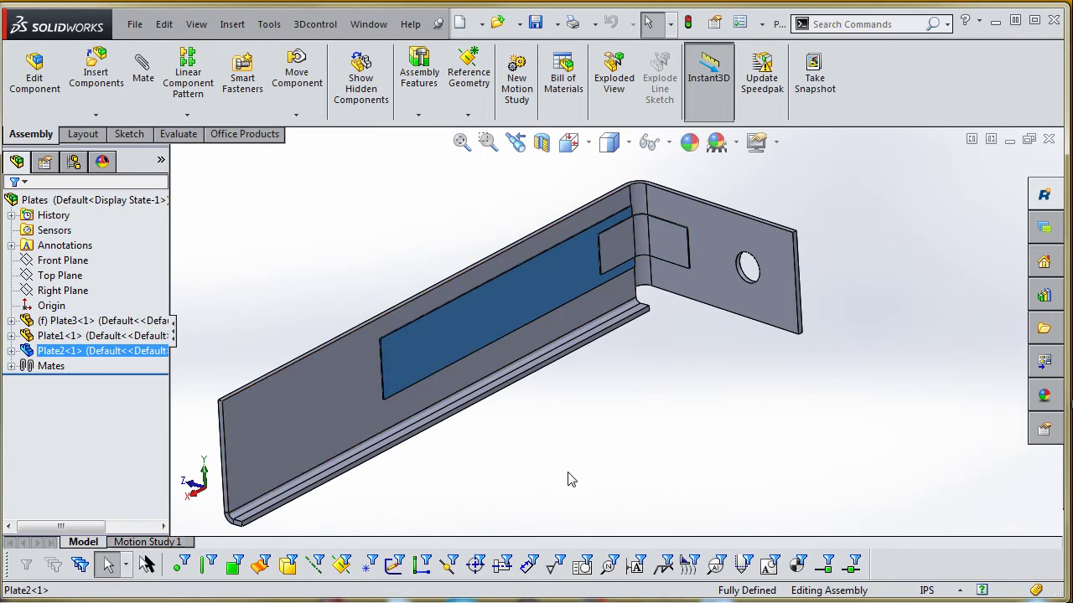
right_click(76, 322)
left_click(80, 271)
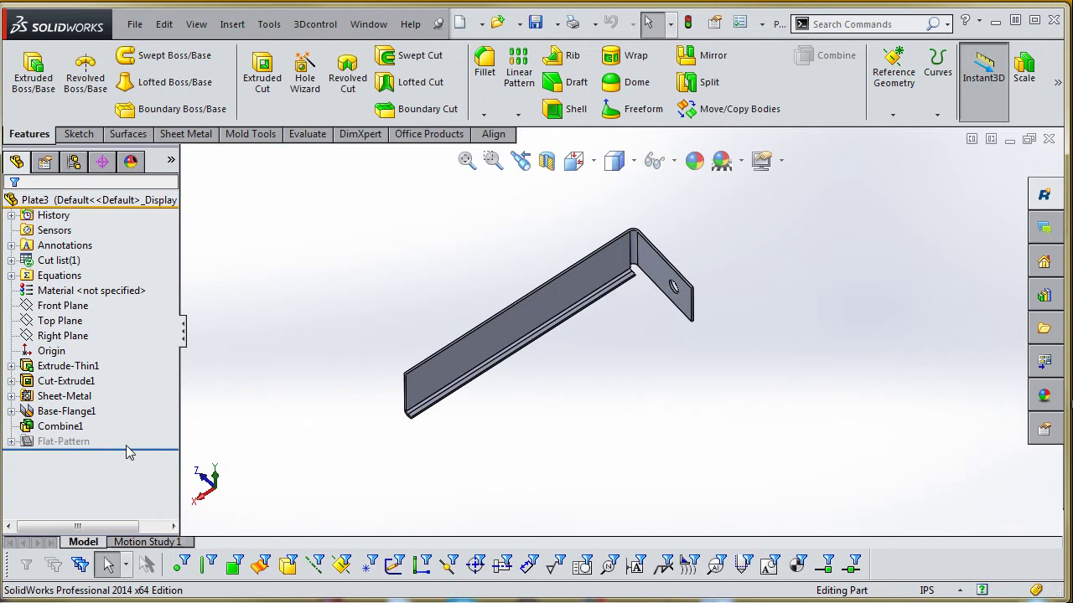
Roll Plate3 back below Extrude-Thin1 and edit its L-shaped Sketch1
left_click_drag(130, 451, 134, 374)
right_click(79, 369)
left_click(109, 321)
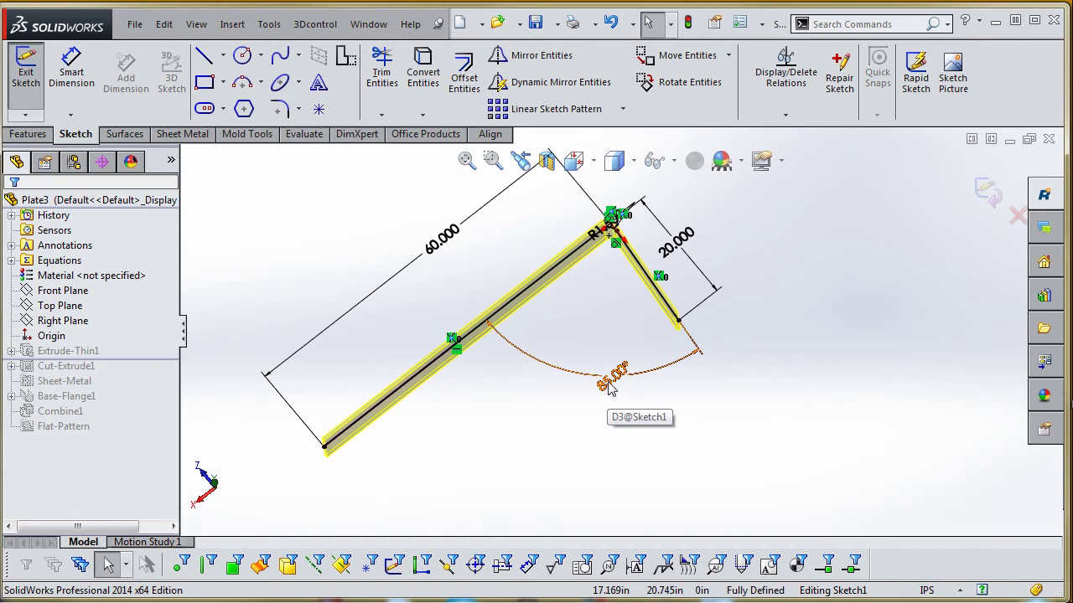
mouse_move(507, 388)
middle_mouse_down()
mouse_move(536, 423)
mouse_move(539, 405)
middle_mouse_up()
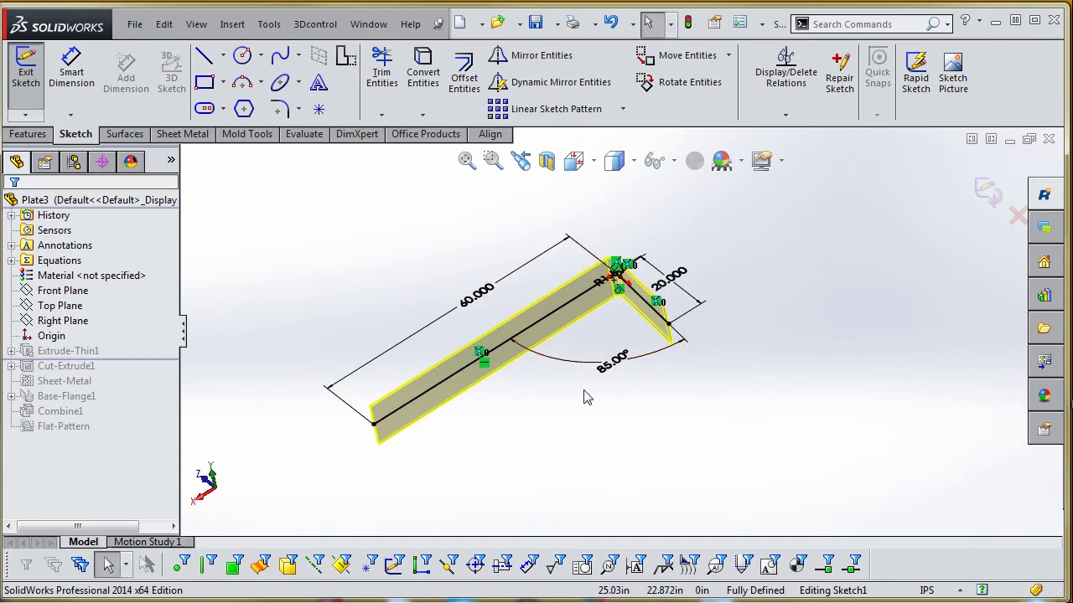
middle_click_drag(586, 403, 647, 253)
scroll(647, 253, "down", 4)
scroll(696, 301, "up", 2)
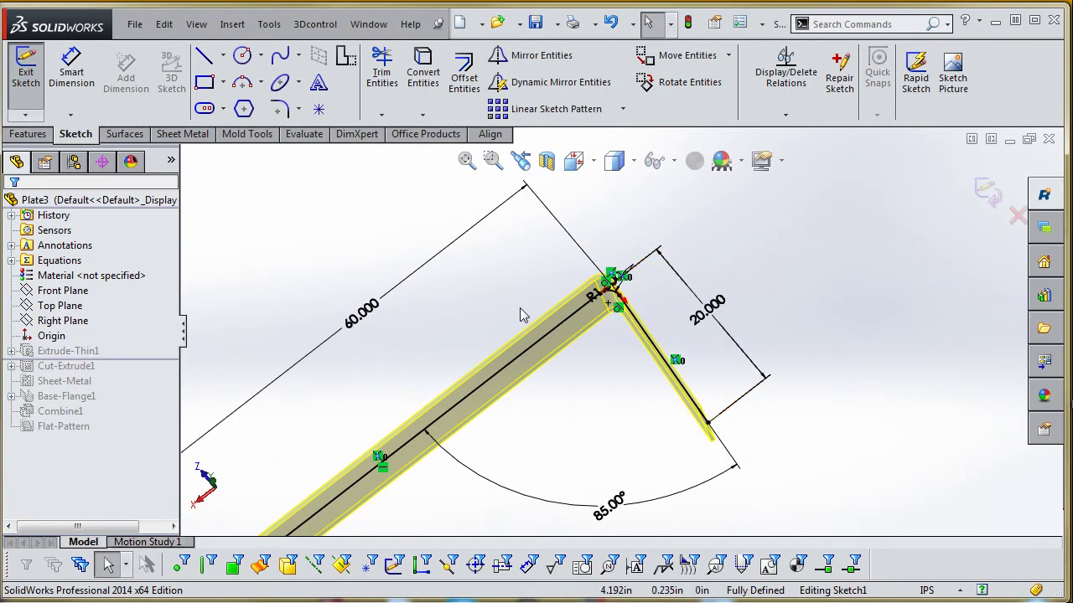
scroll(534, 342, "up", 3)
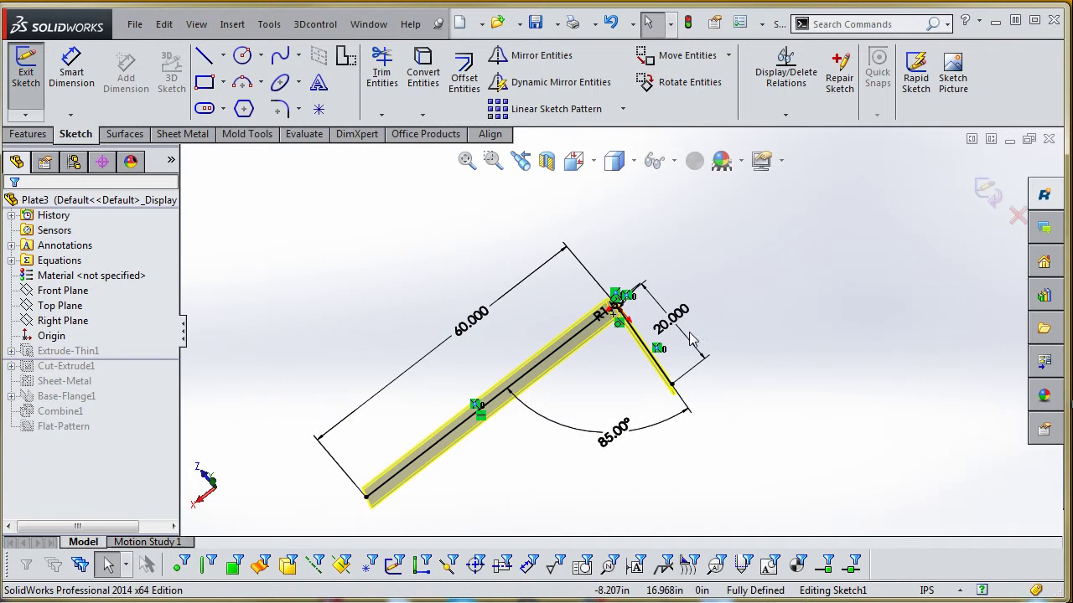
scroll(675, 331, "down", 3)
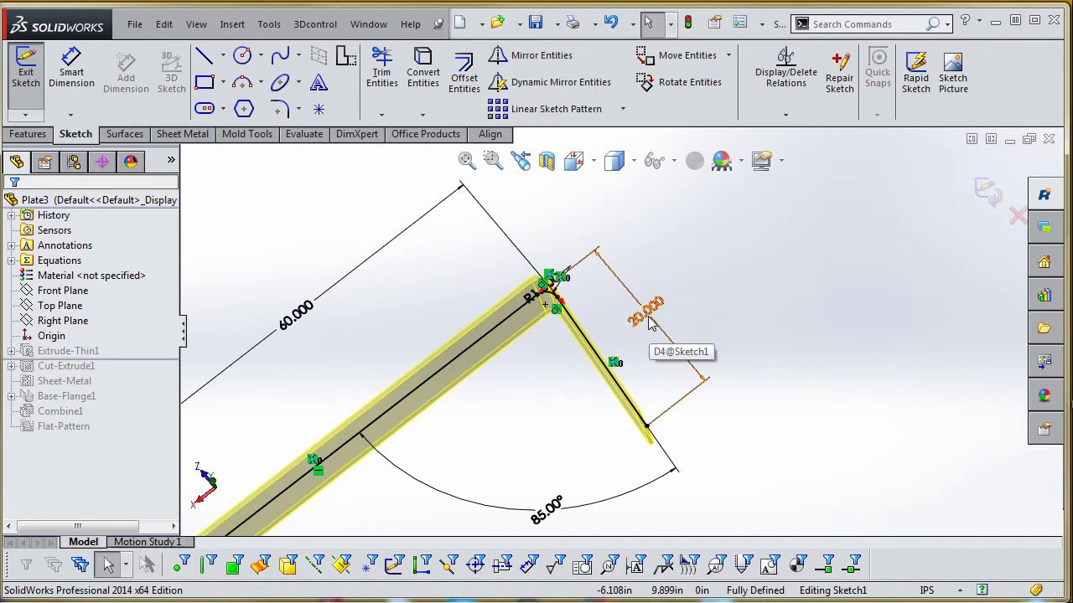
scroll(652, 350, "up", 2)
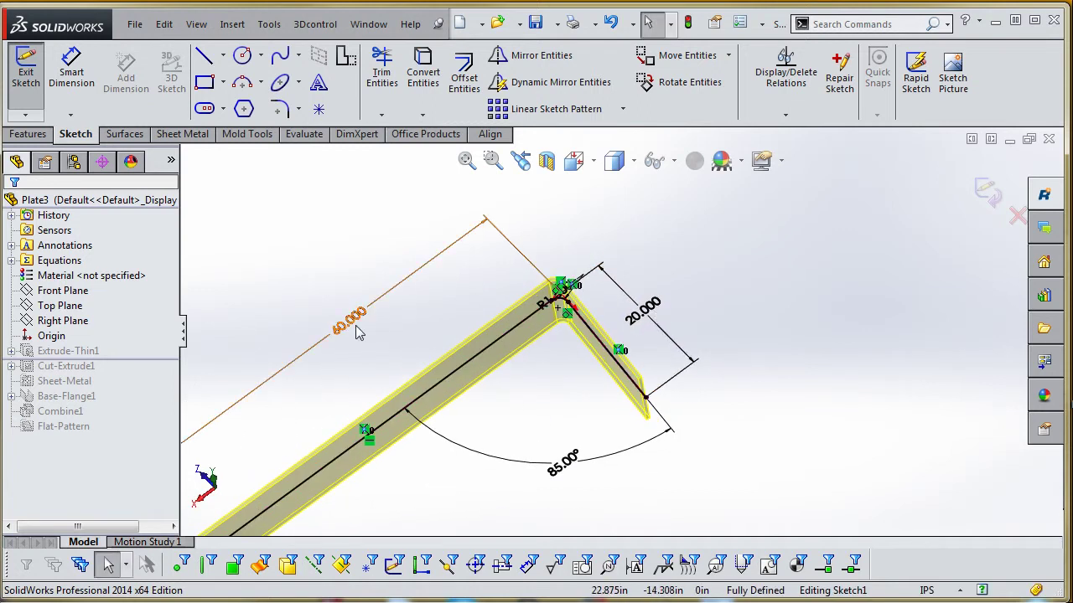
scroll(515, 391, "up", 2)
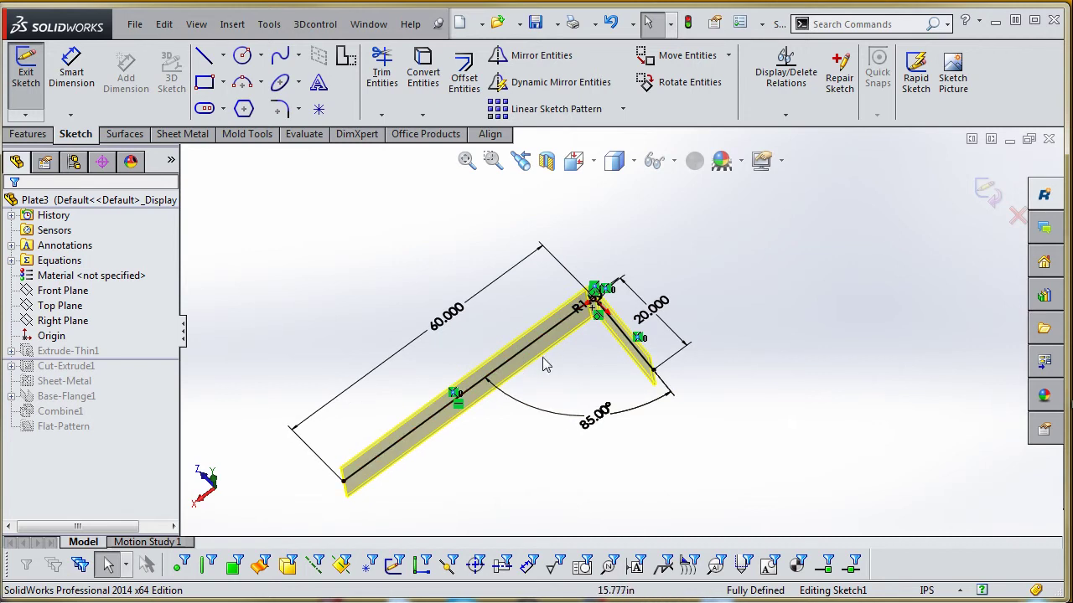
left_click(687, 24)
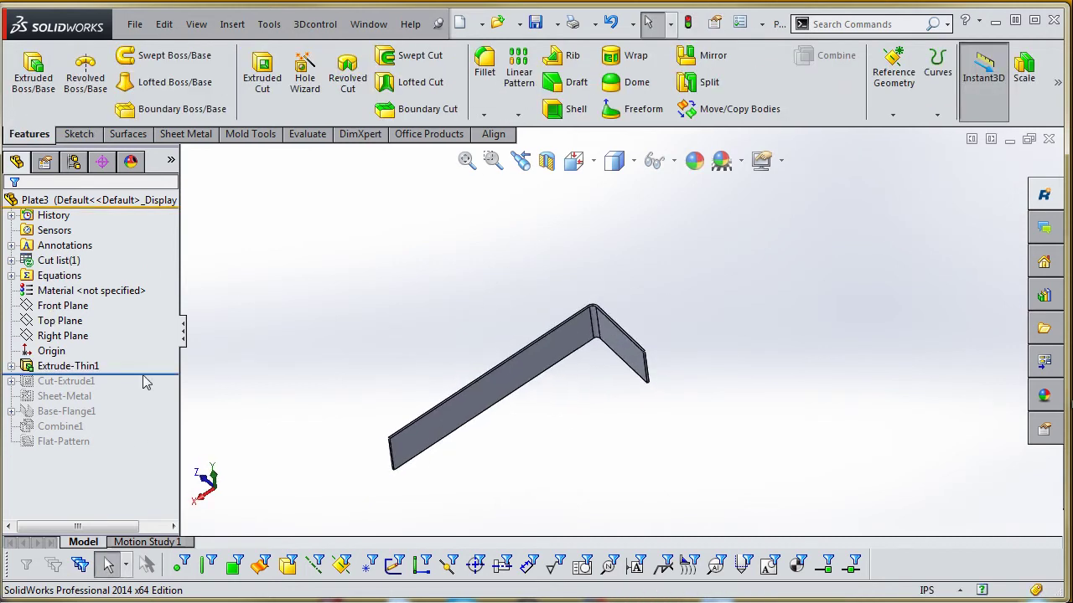
Roll Plate3 forward past Cut-Extrude1 and Combine1, then select its material entry
left_click_drag(146, 376, 140, 390)
scroll(583, 369, "down", 3)
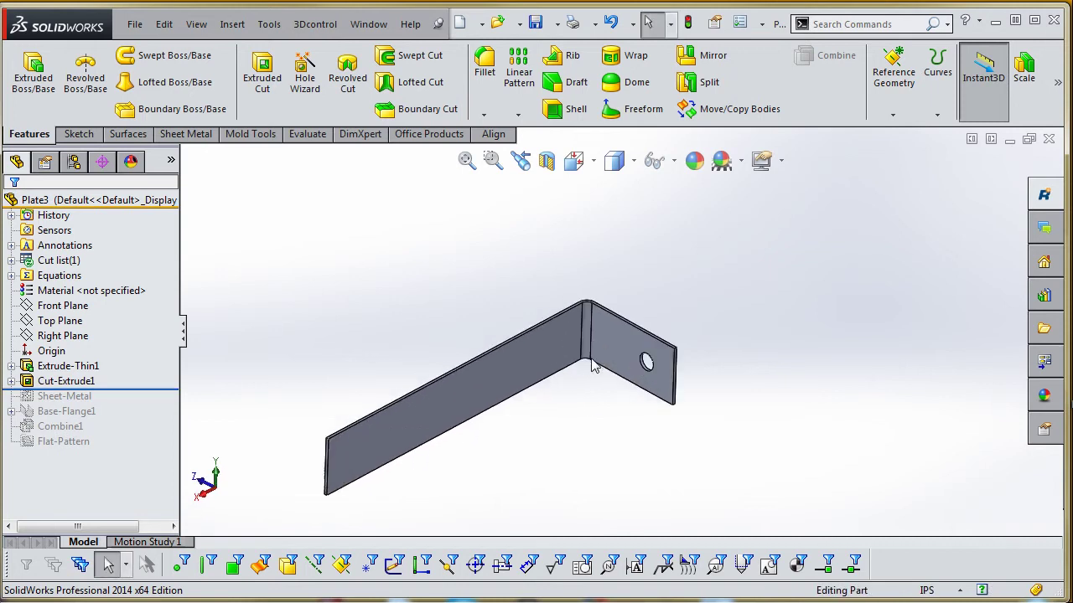
left_click_drag(136, 398, 134, 450)
scroll(423, 483, "down", 3)
scroll(443, 470, "down", 2)
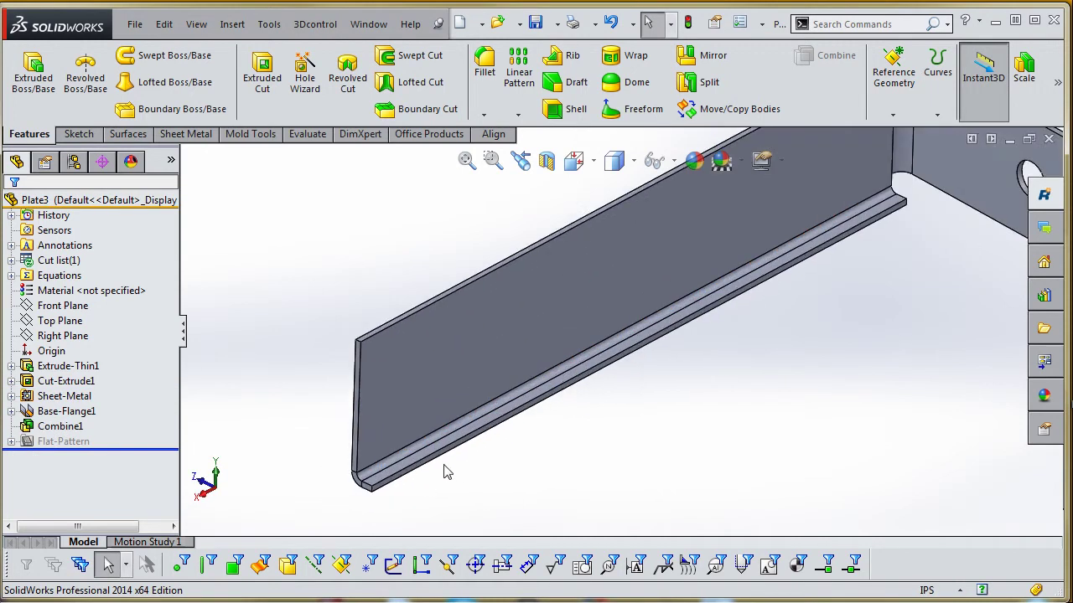
scroll(579, 495, "up", 3)
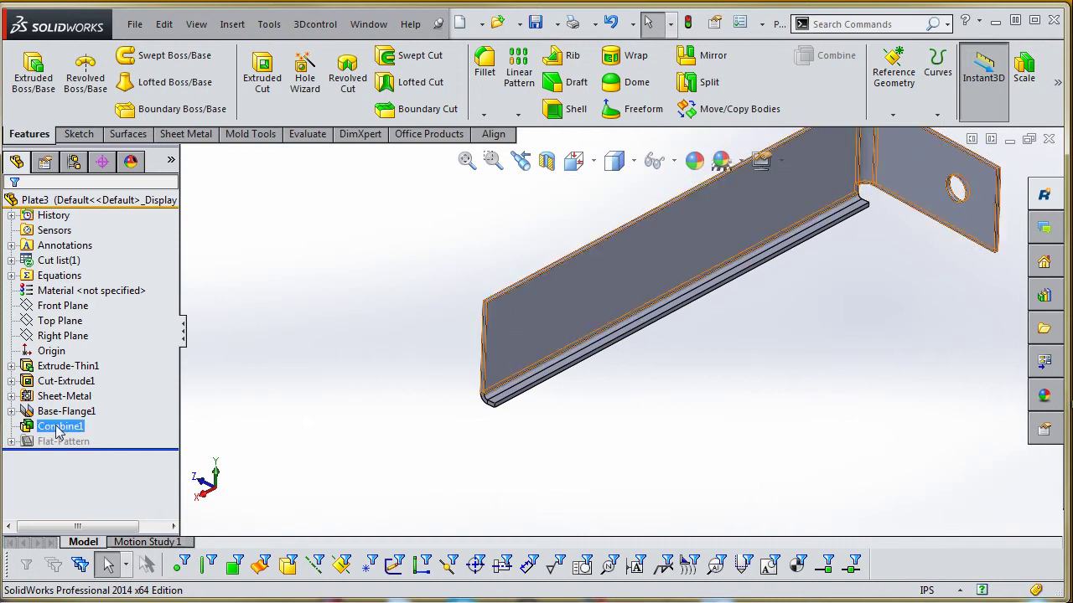
scroll(717, 333, "up", 2)
scroll(729, 290, "down", 1)
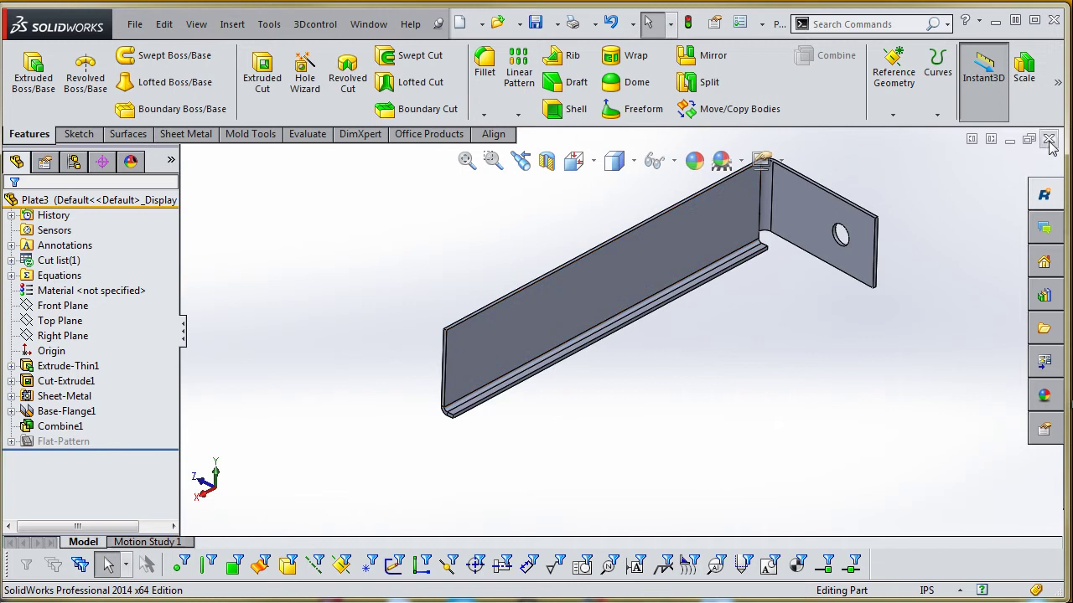
left_click(87, 291)
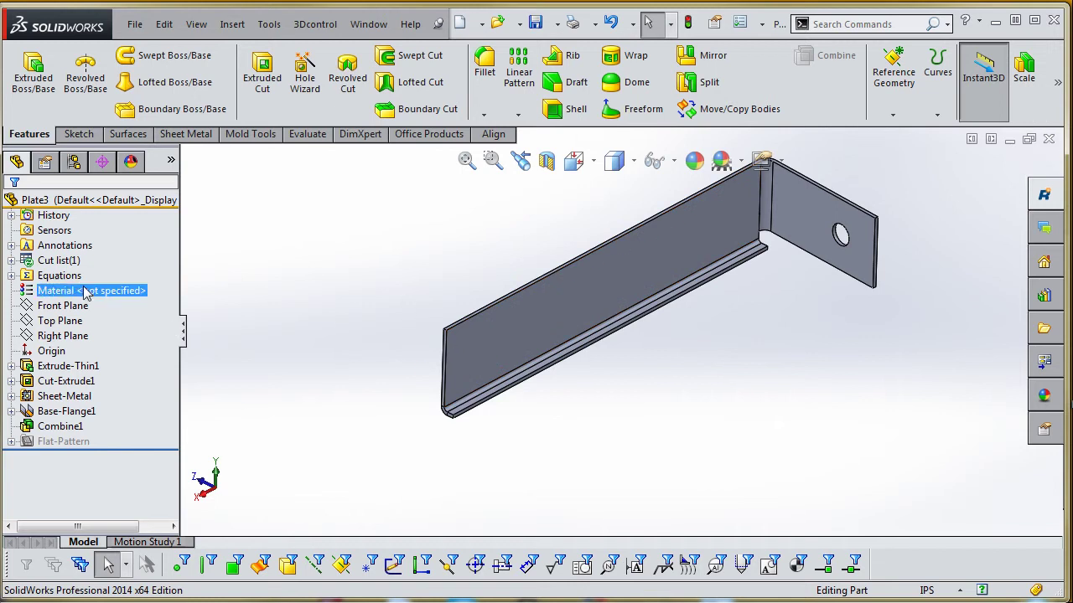
Close Plate3 with its changes saved, rebuild the Plates assembly, and orbit to inspect it
left_click(1048, 139)
left_click(538, 315)
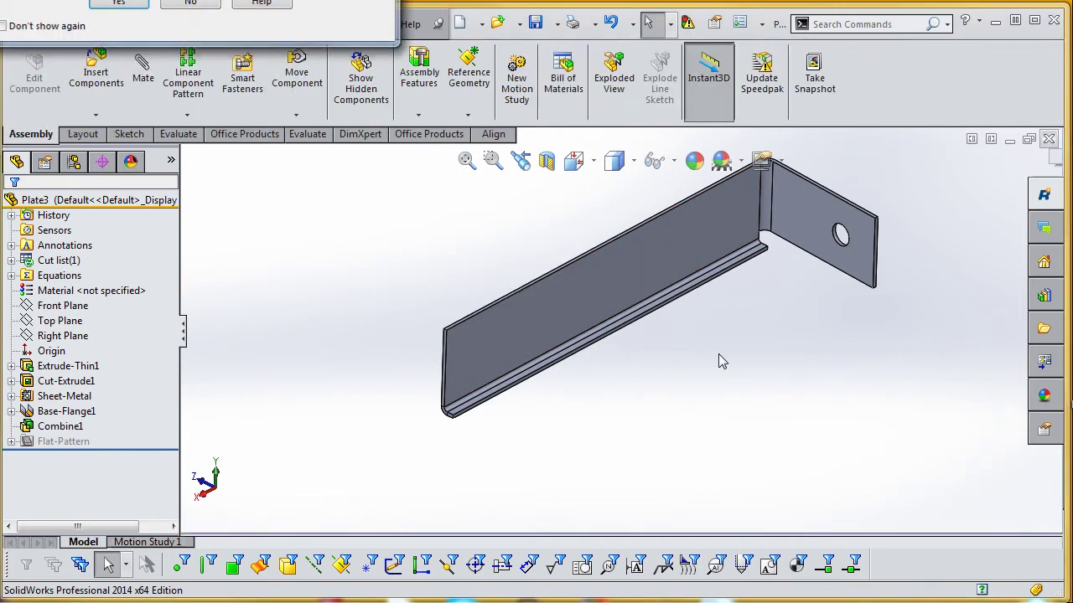
left_click(115, 3)
scroll(580, 343, "up", 3)
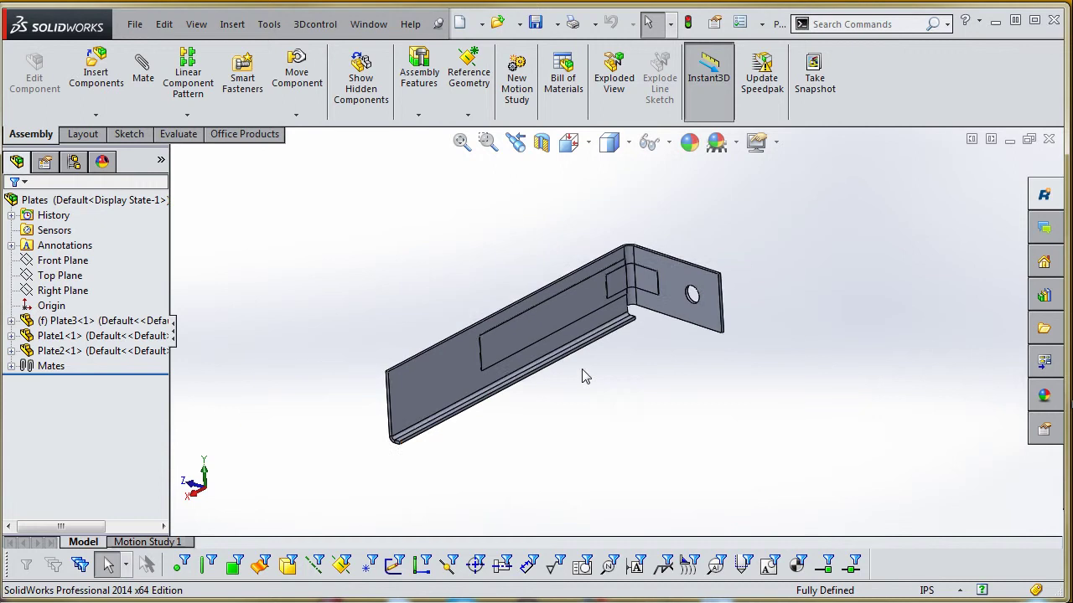
middle_click_drag(582, 375, 567, 430)
scroll(624, 344, "down", 3)
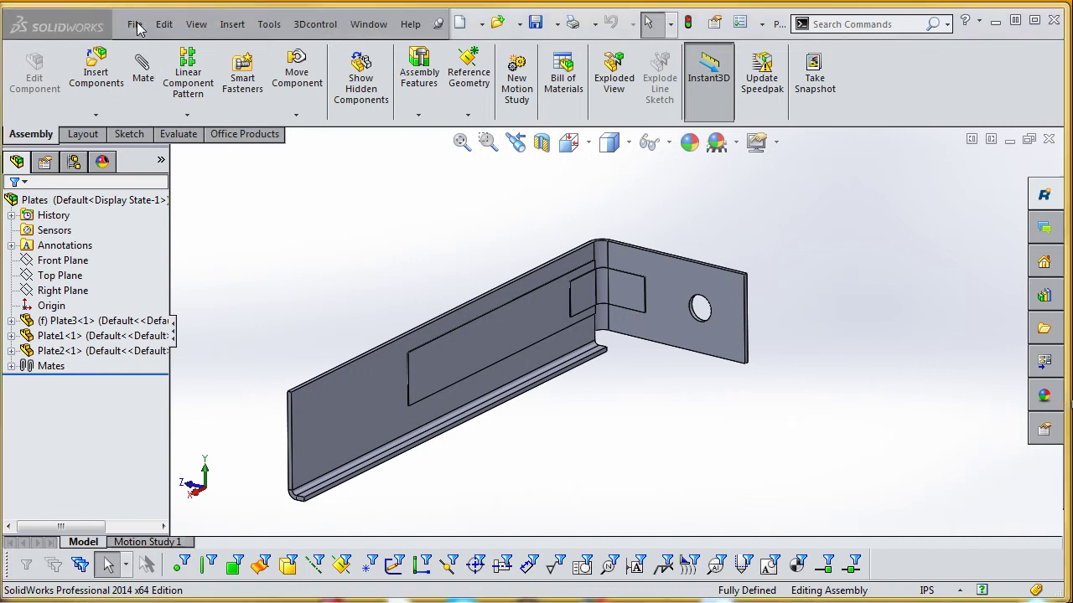
Bring up the Open dialog, check the file-name history, and cancel it
key("ctrl+o")
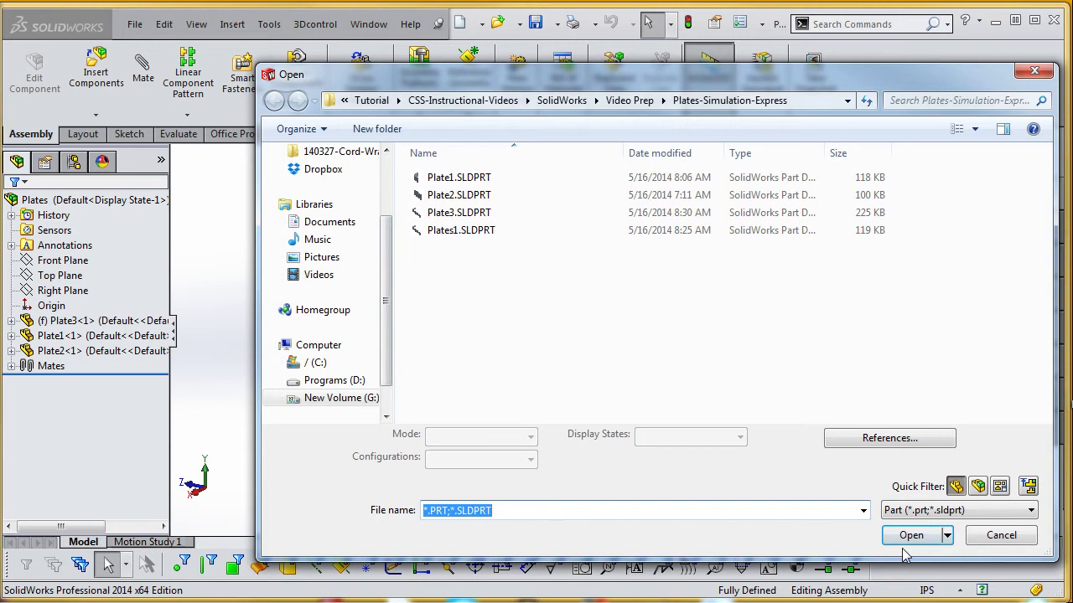
left_click(863, 511)
left_click(863, 510)
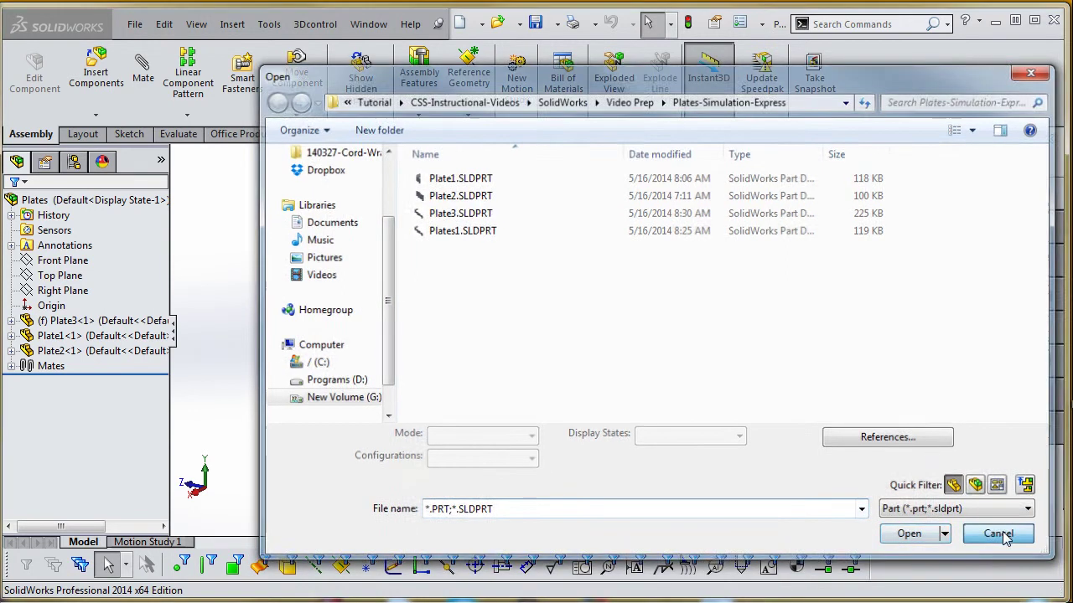
left_click(1002, 536)
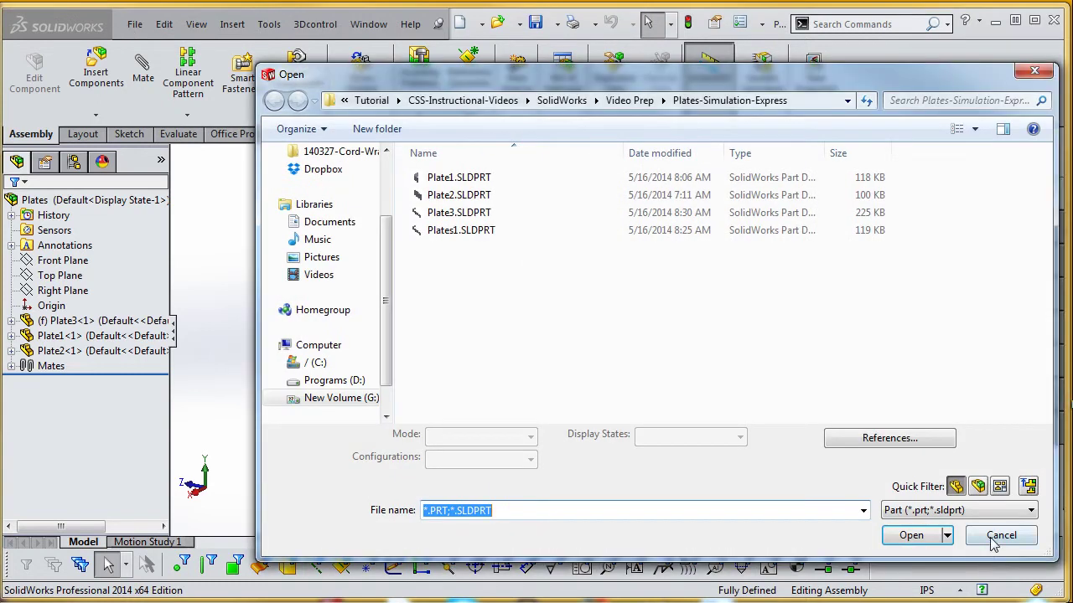
left_click(991, 534)
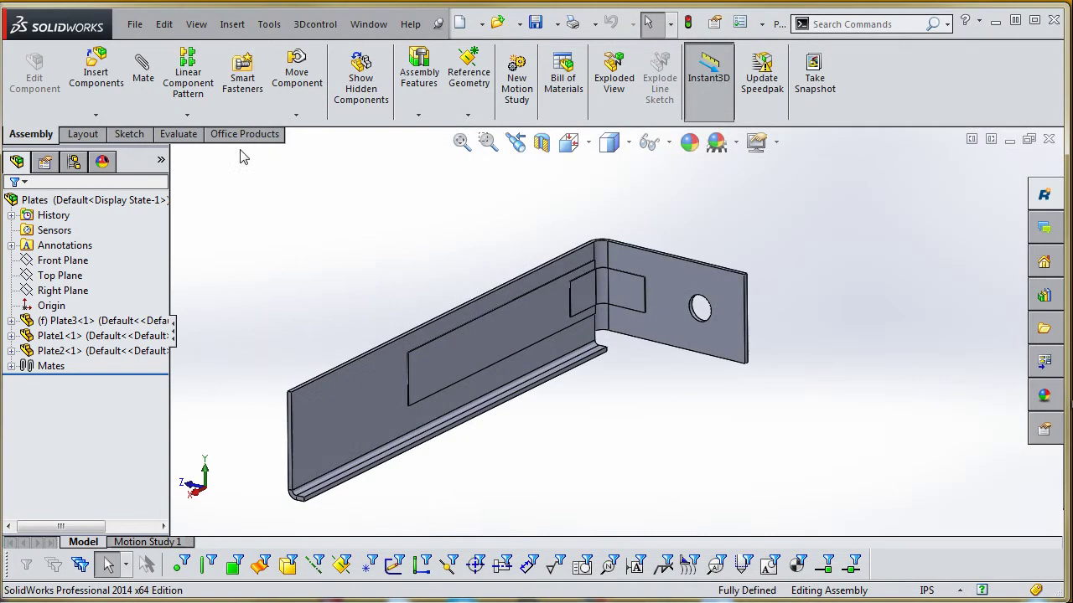
Save the assembly as part file Plates1.SLDPRT, replacing the existing copy
left_click(134, 23)
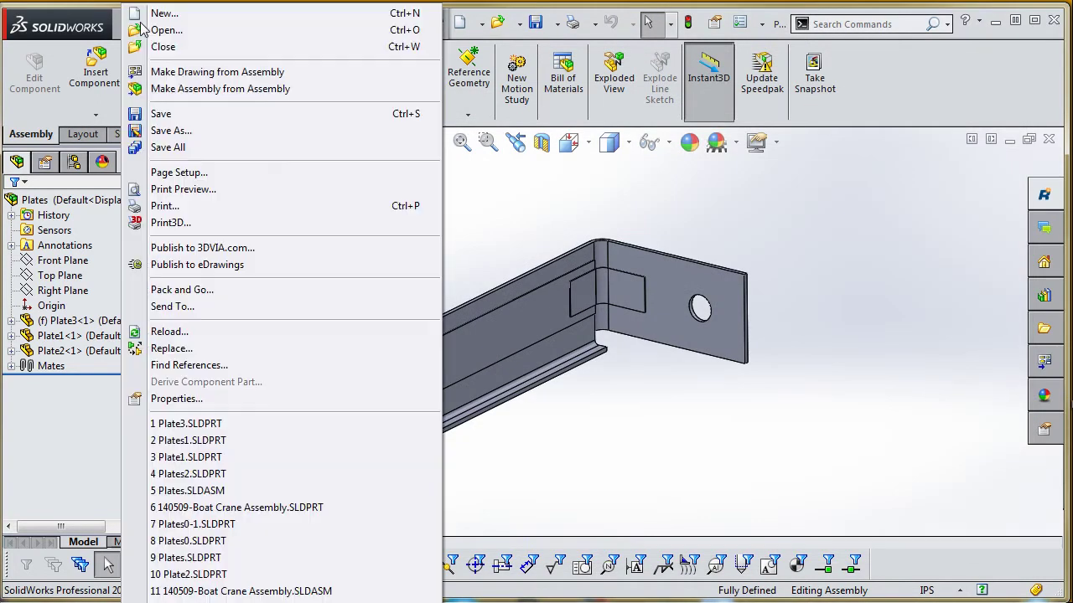
left_click(171, 131)
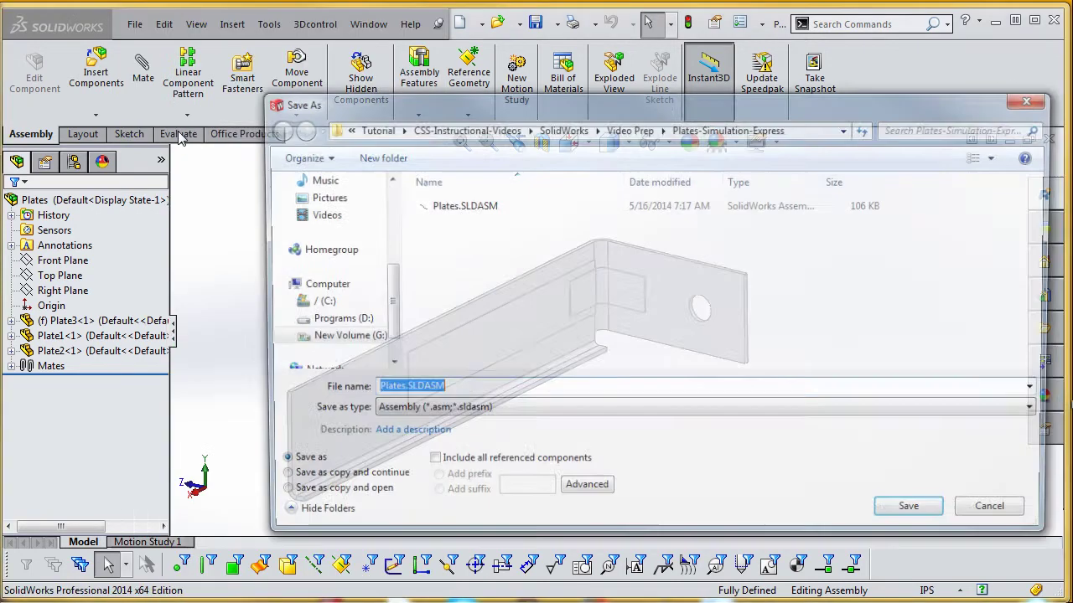
left_click(533, 411)
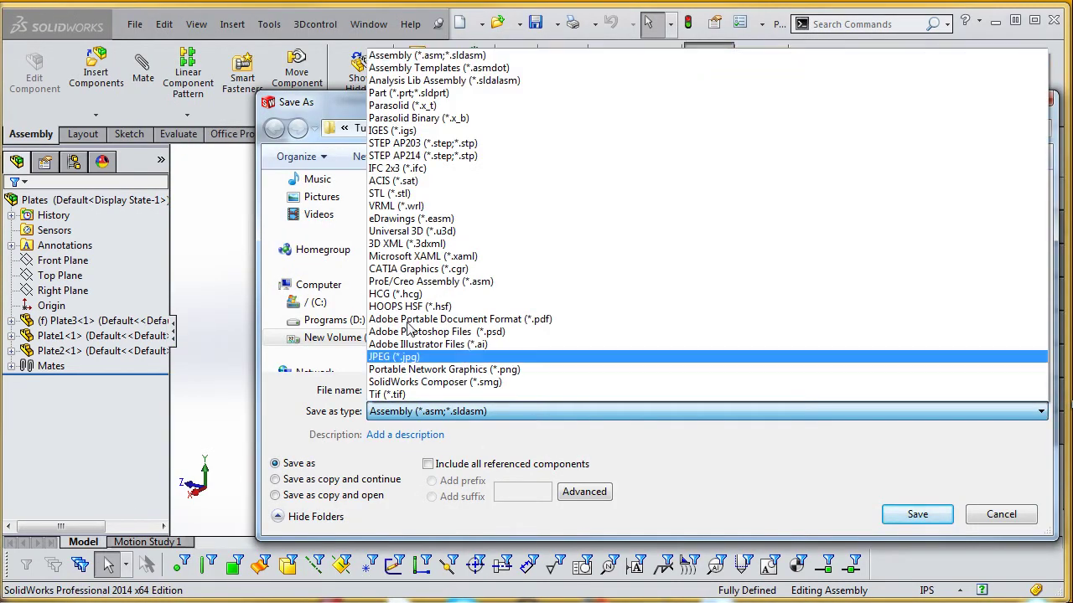
left_click(408, 93)
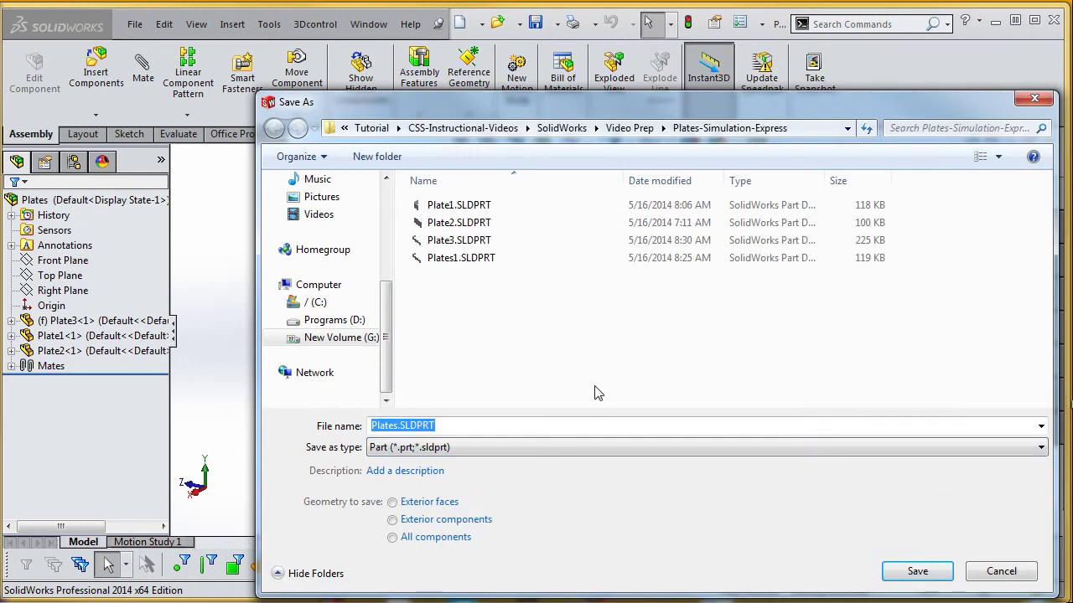
left_click(469, 430)
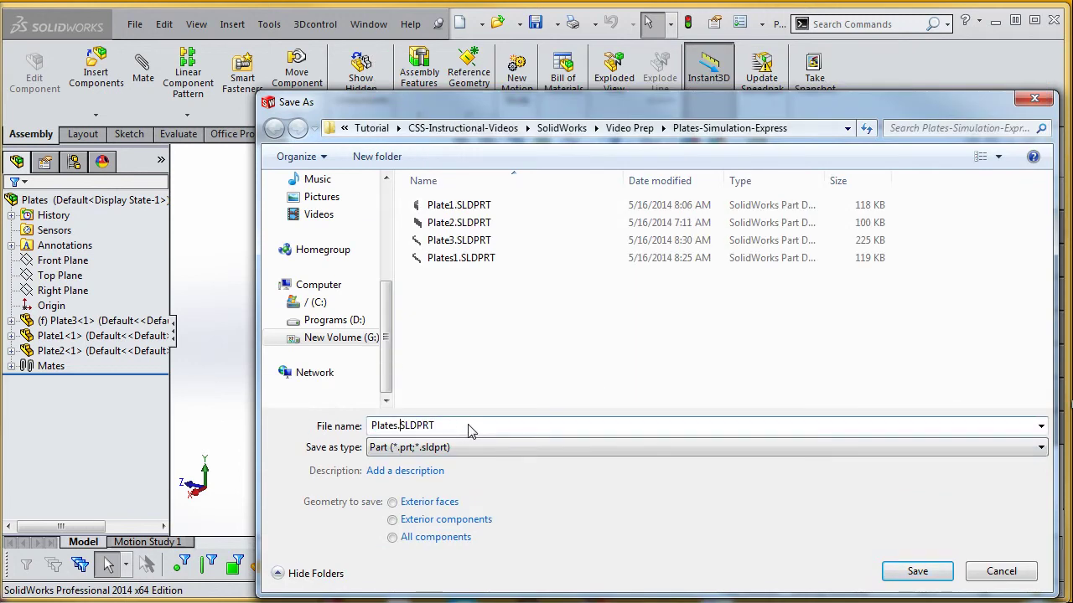
type("1")
left_click(940, 571)
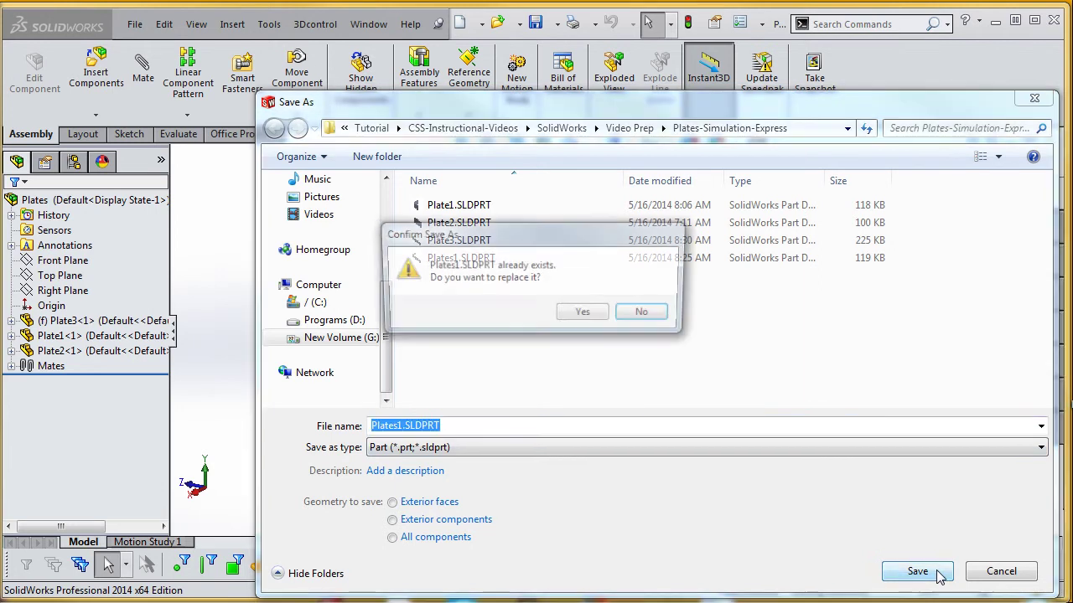
left_click(585, 314)
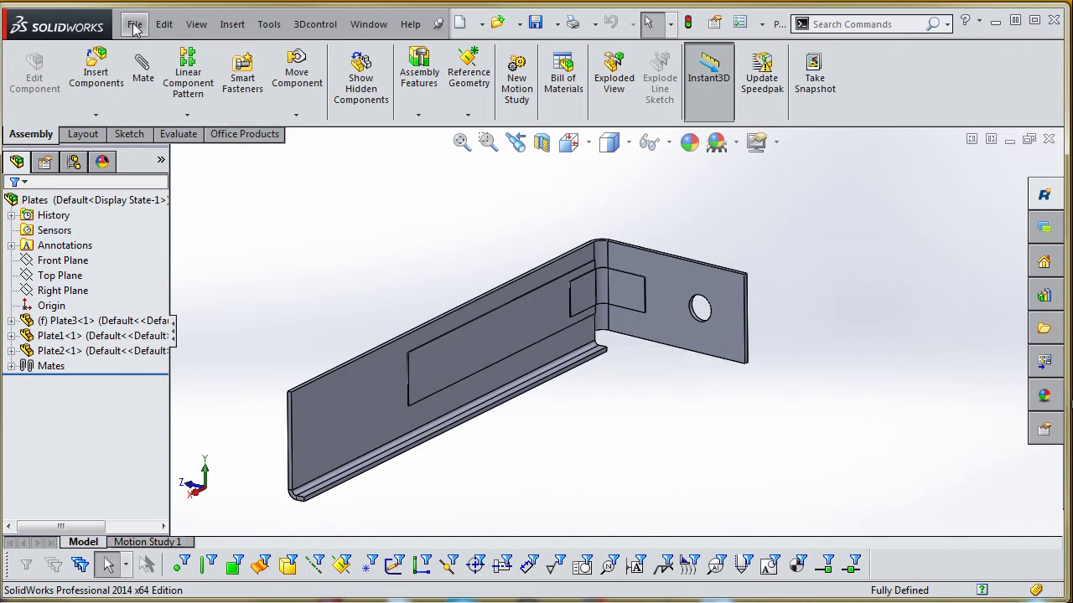
Cancel a second Open dialog and bring up the File menu's recent files
key("ctrl+o")
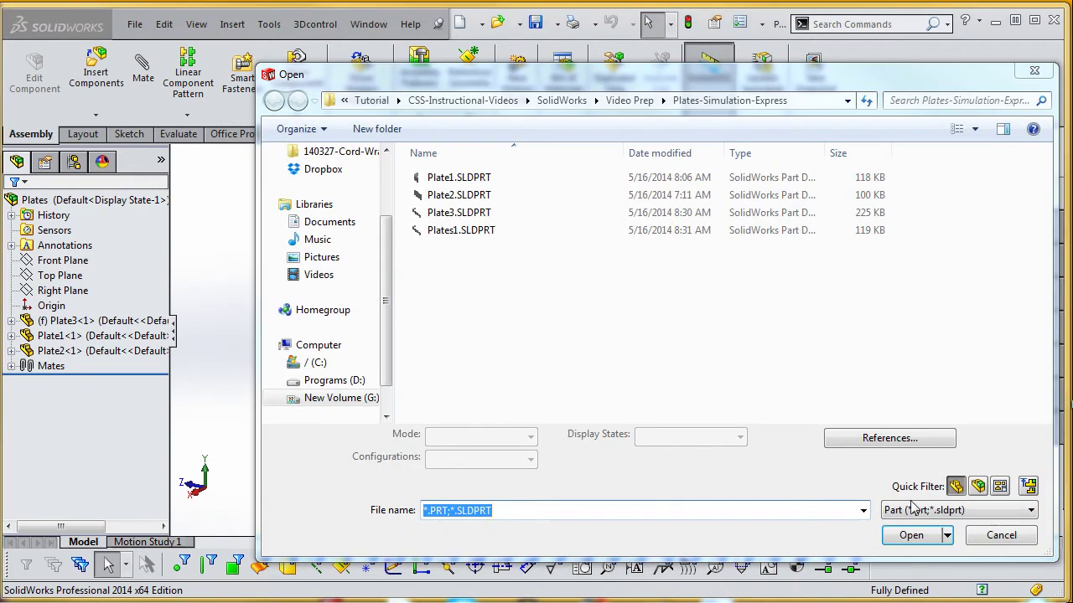
left_click(1000, 536)
left_click(134, 23)
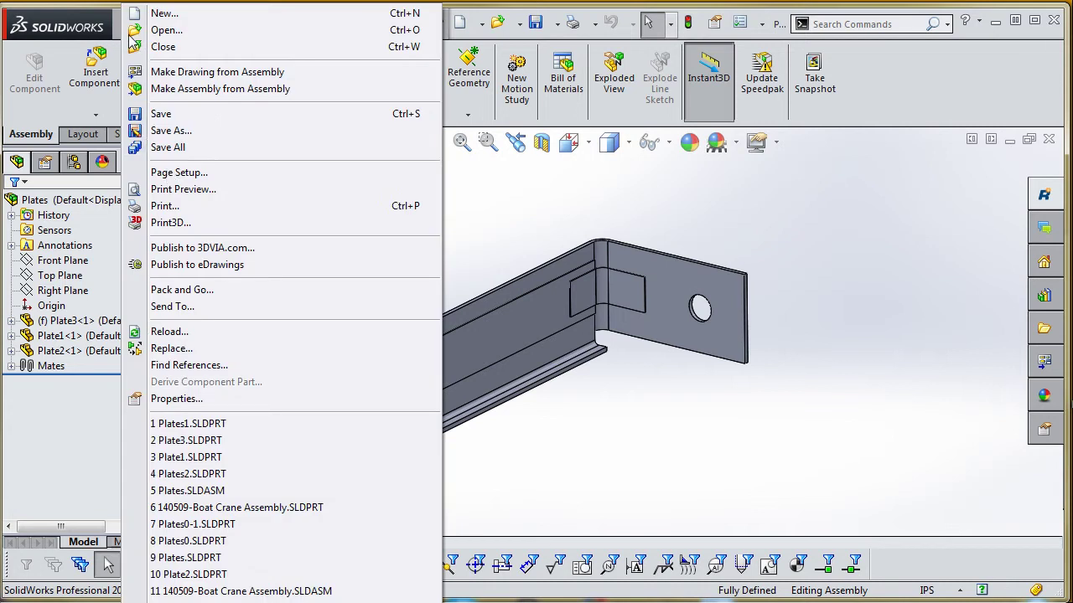
Reopen Plates1.SLDPRT from recent files and decline FeatureWorks automatic feature recognition
left_click(206, 424)
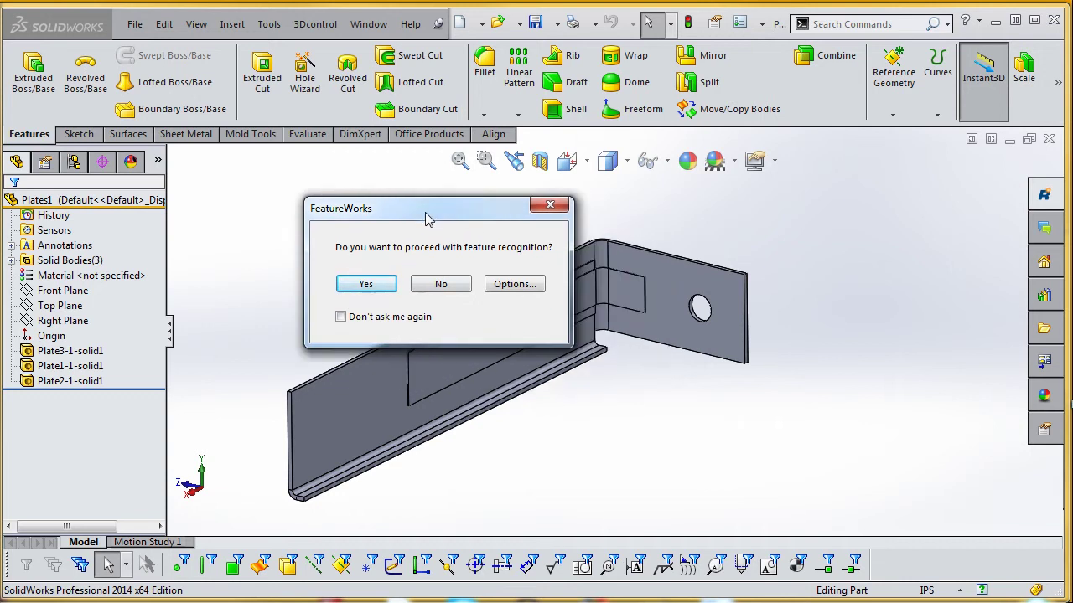
left_click_drag(366, 195, 325, 168)
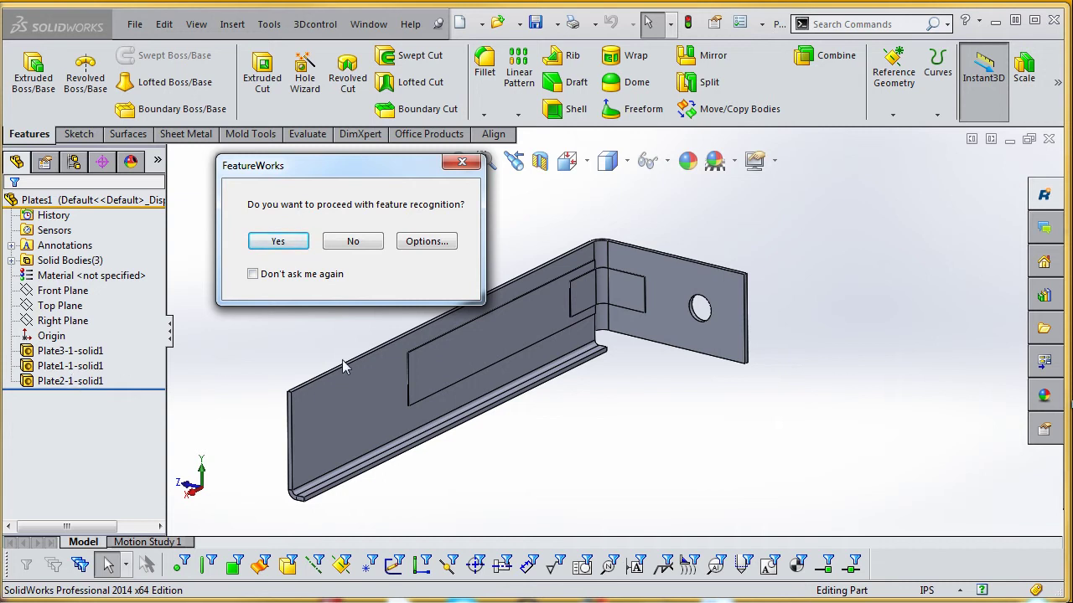
left_click_drag(341, 174, 466, 215)
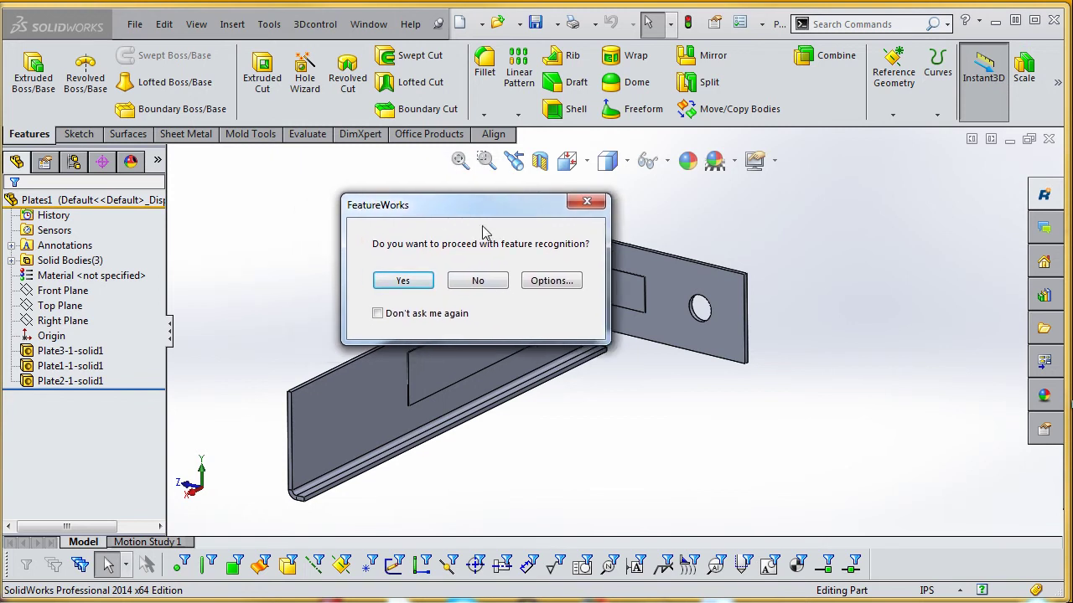
left_click(500, 281)
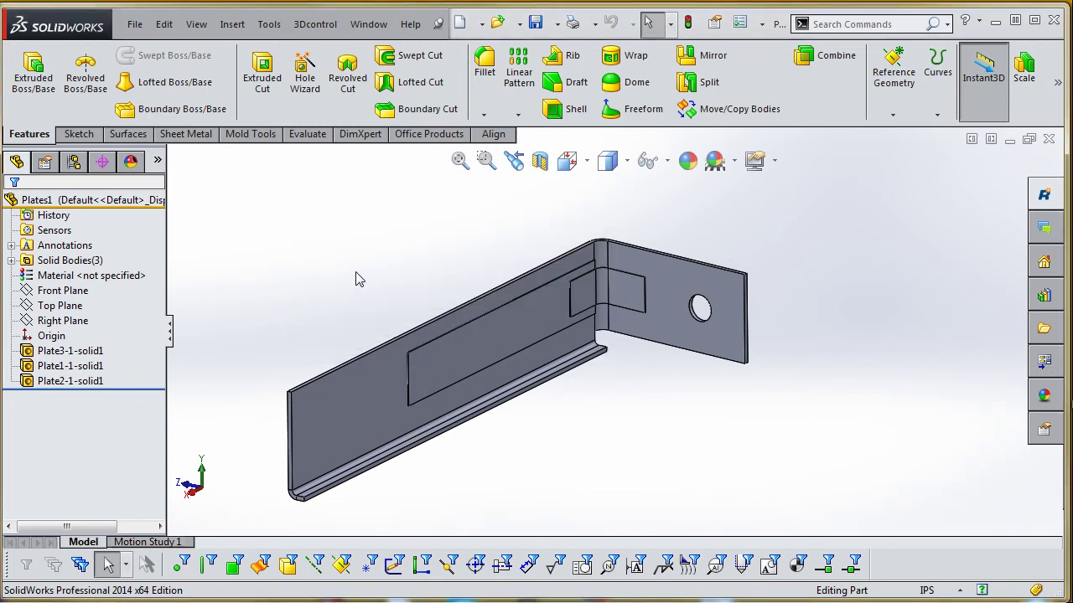
Inspect the Plate3, Plate1 and Plate2 bodies and expand the Solid Bodies(3) folder
left_click(73, 352)
left_click(72, 366)
left_click(84, 381, "ctrl")
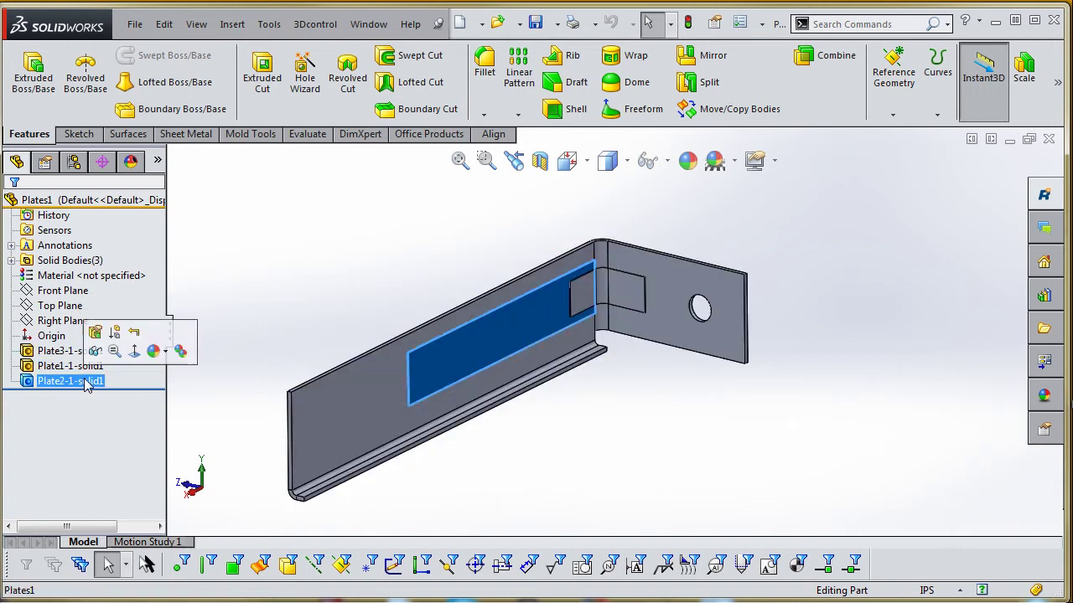
left_click(281, 319)
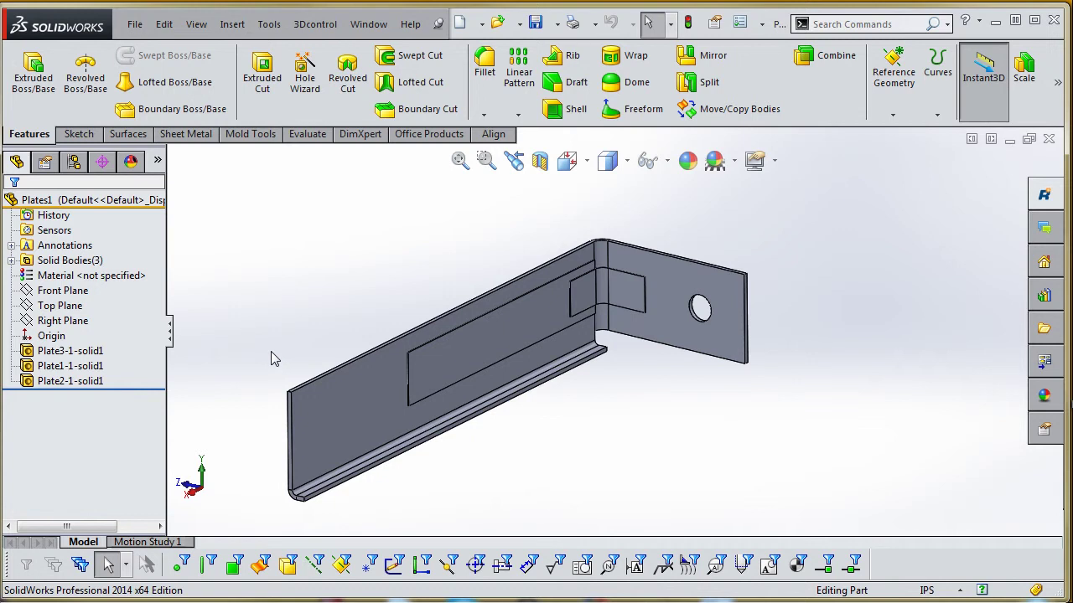
left_click(32, 264)
left_click(12, 261)
left_click(88, 290)
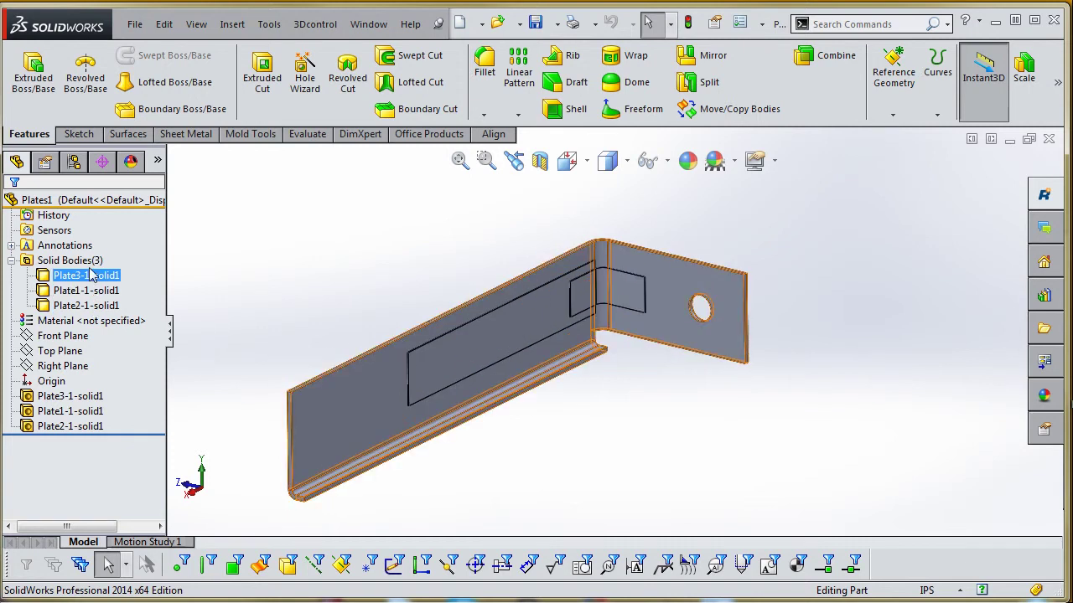
left_click(97, 276)
left_click(304, 249)
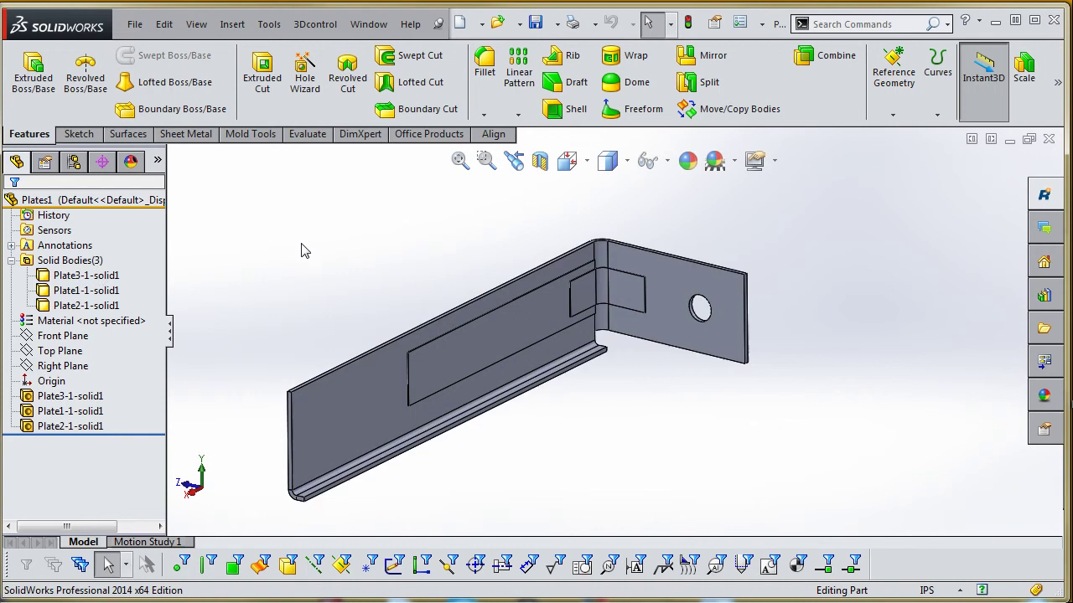
right_click(799, 94)
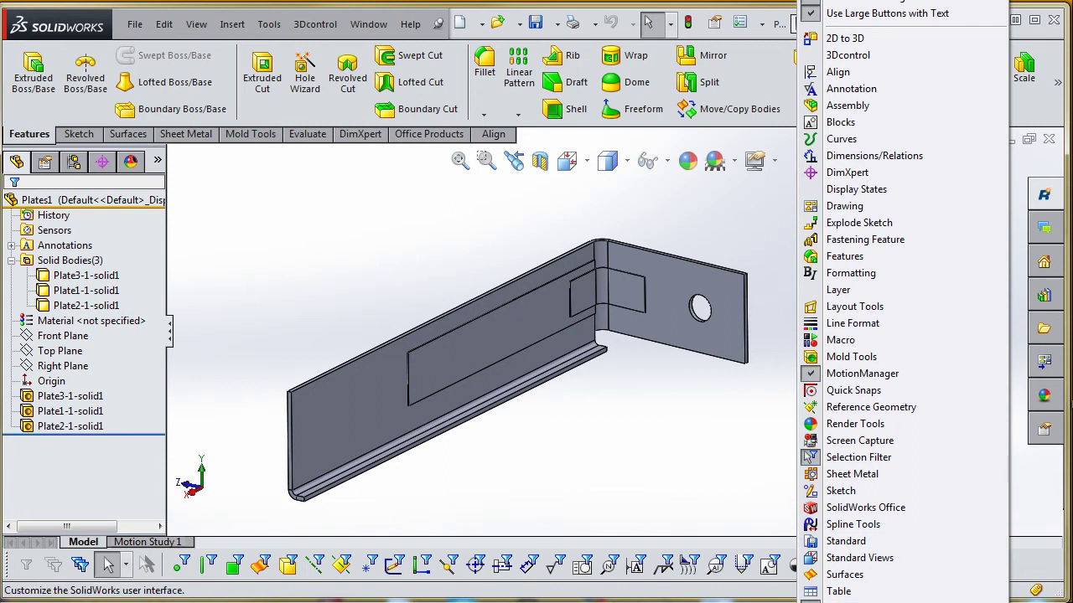
left_click(863, 602)
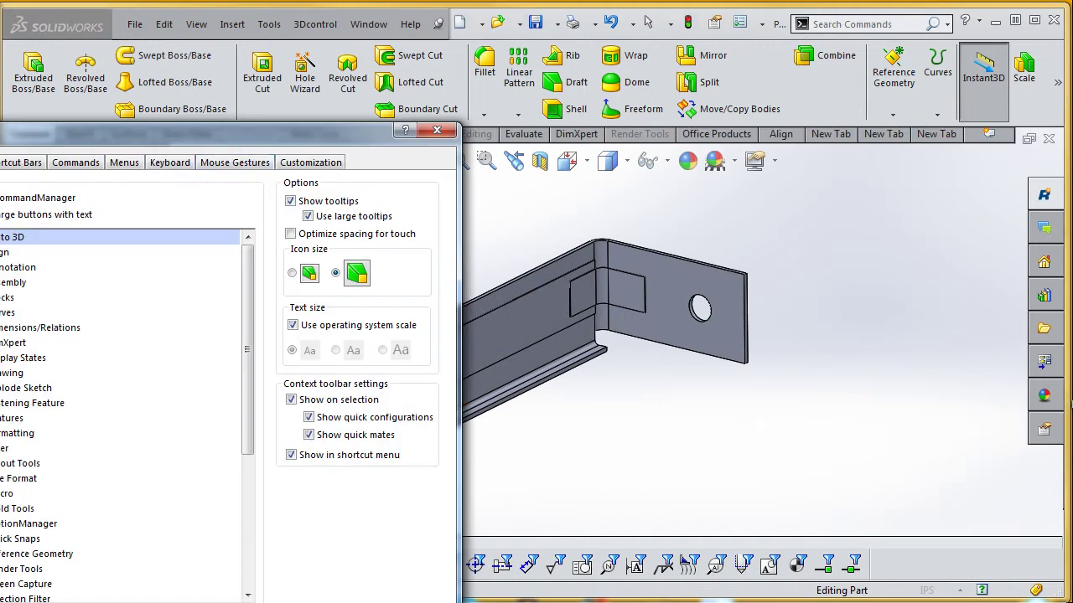
left_click_drag(267, 141, 490, 34)
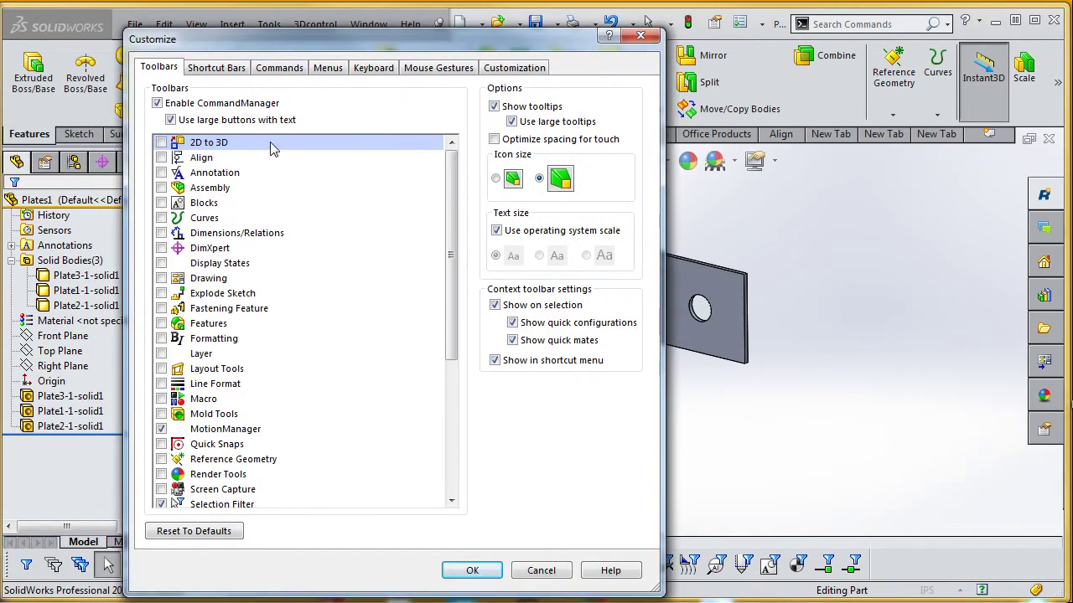
left_click(285, 71)
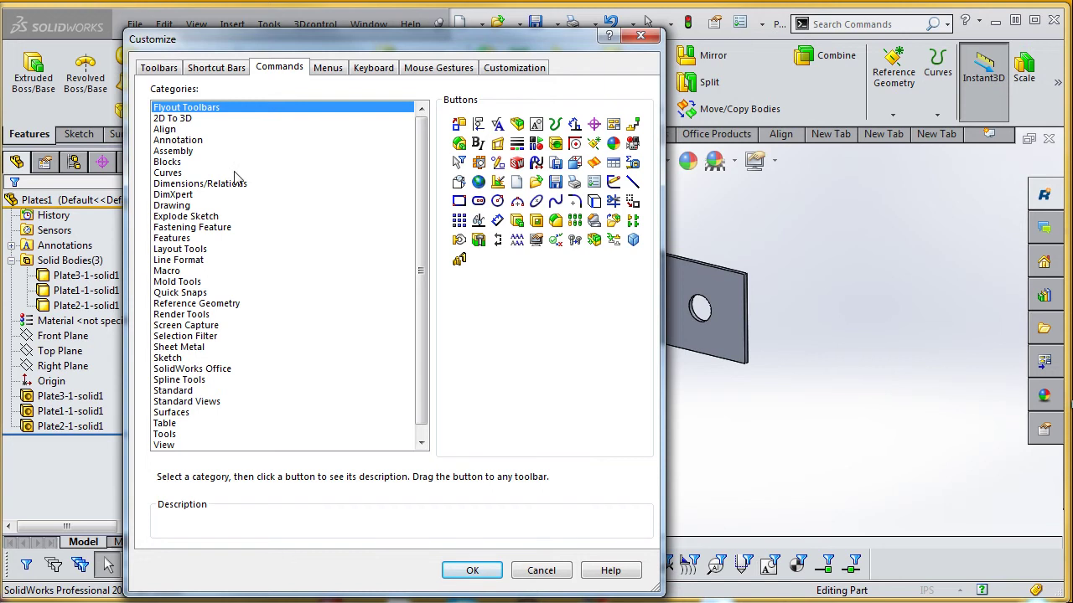
left_click(173, 241)
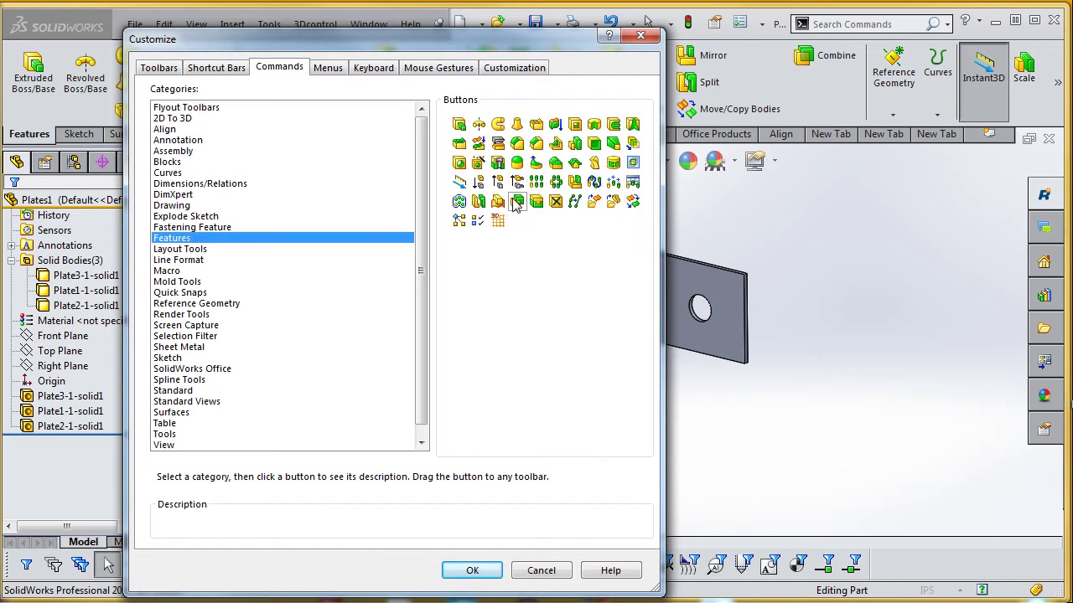
mouse_move(517, 202)
left_mouse_down()
mouse_move(701, 161)
mouse_move(810, 114)
mouse_move(813, 100)
left_mouse_up()
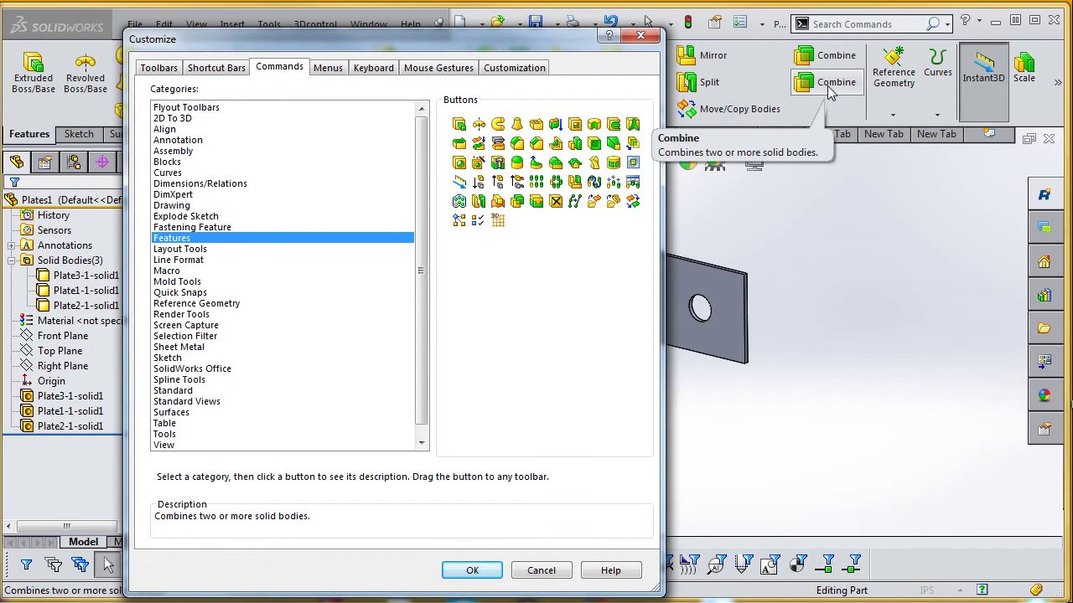
mouse_move(709, 83)
left_mouse_down()
mouse_move(853, 116)
mouse_move(893, 84)
mouse_move(710, 81)
left_mouse_up()
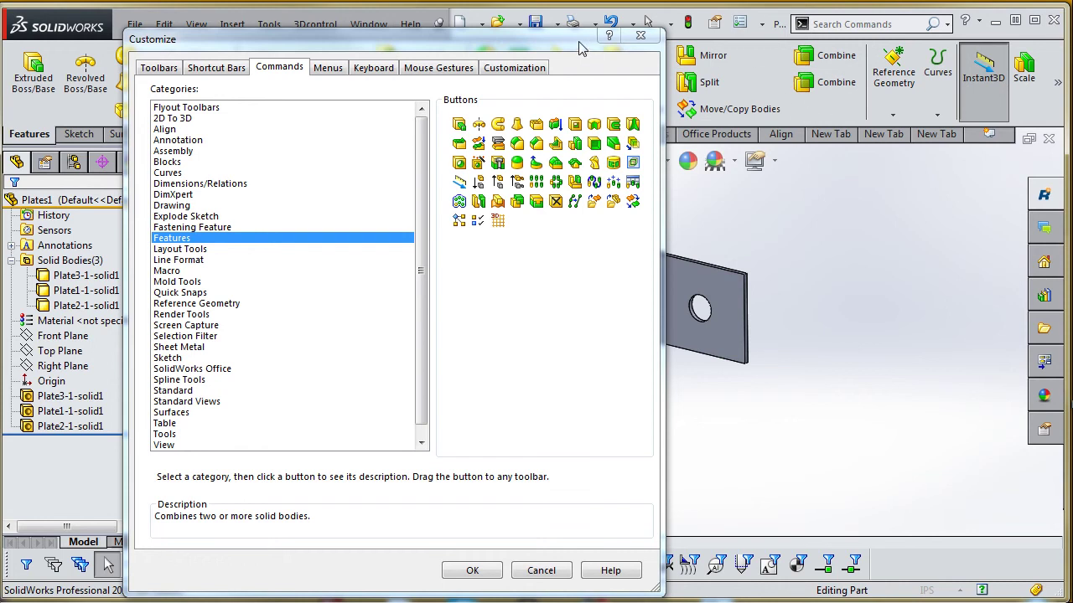
left_click_drag(575, 45, 470, 47)
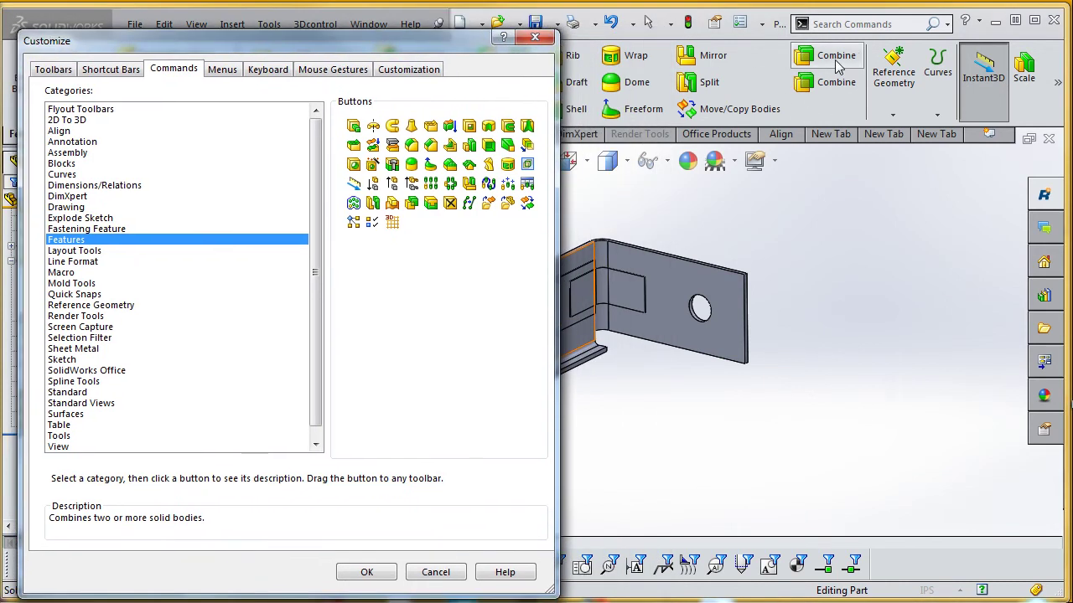
left_click_drag(836, 66, 905, 282)
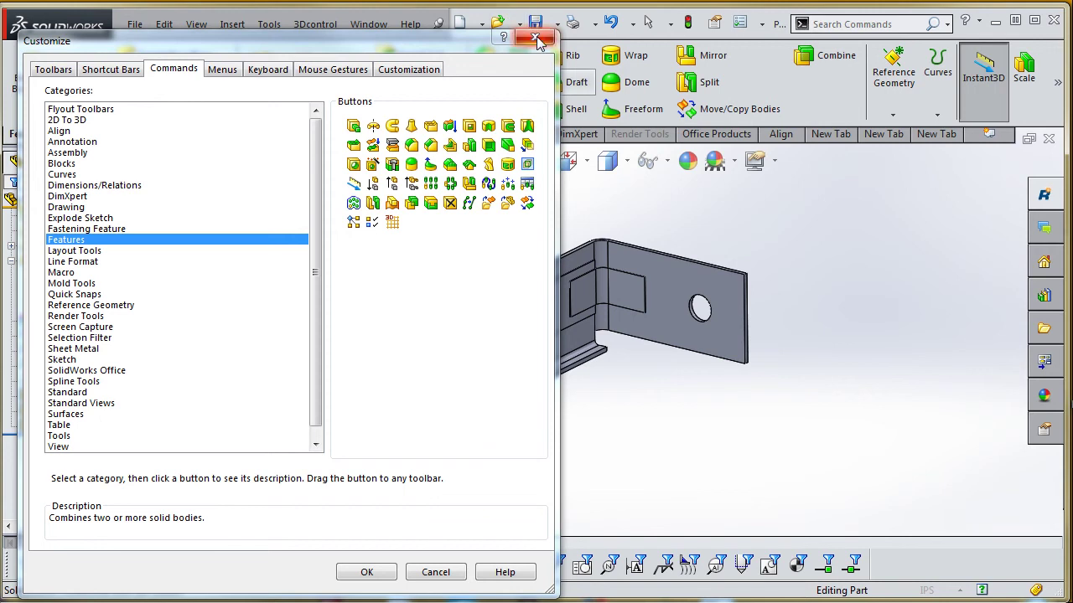
Join the Plate3, Plate2 and Plate1 bodies with an Add Combine into one body
key("Return")
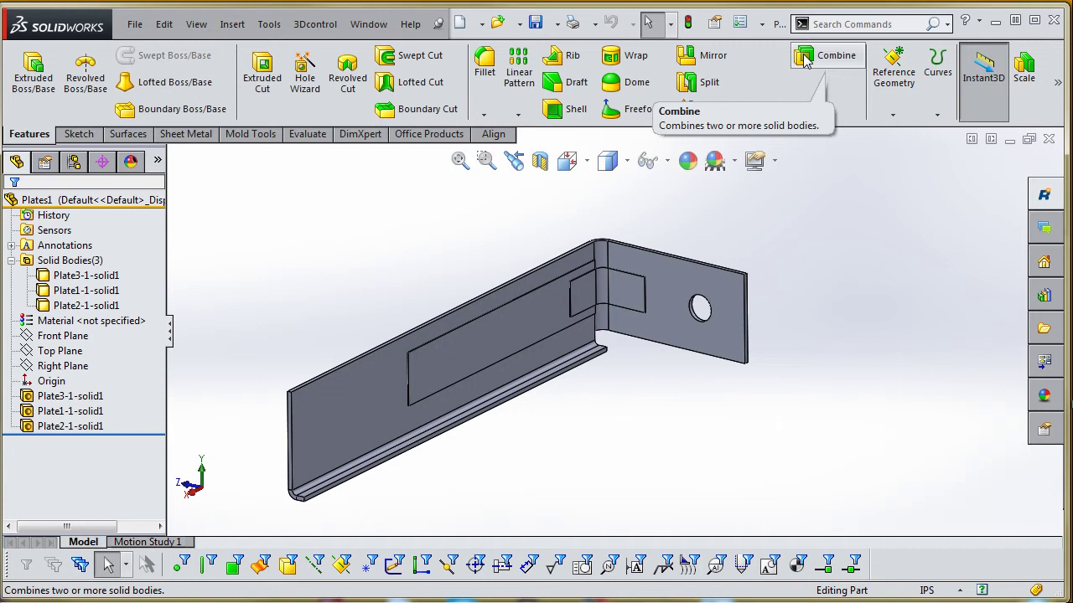
left_click(804, 58)
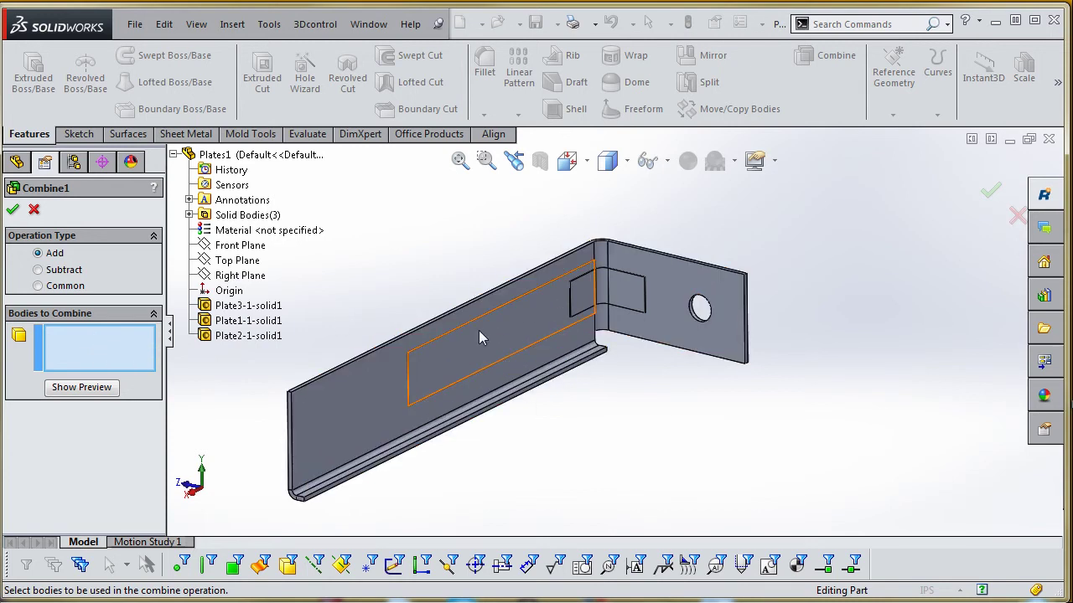
left_click(189, 215)
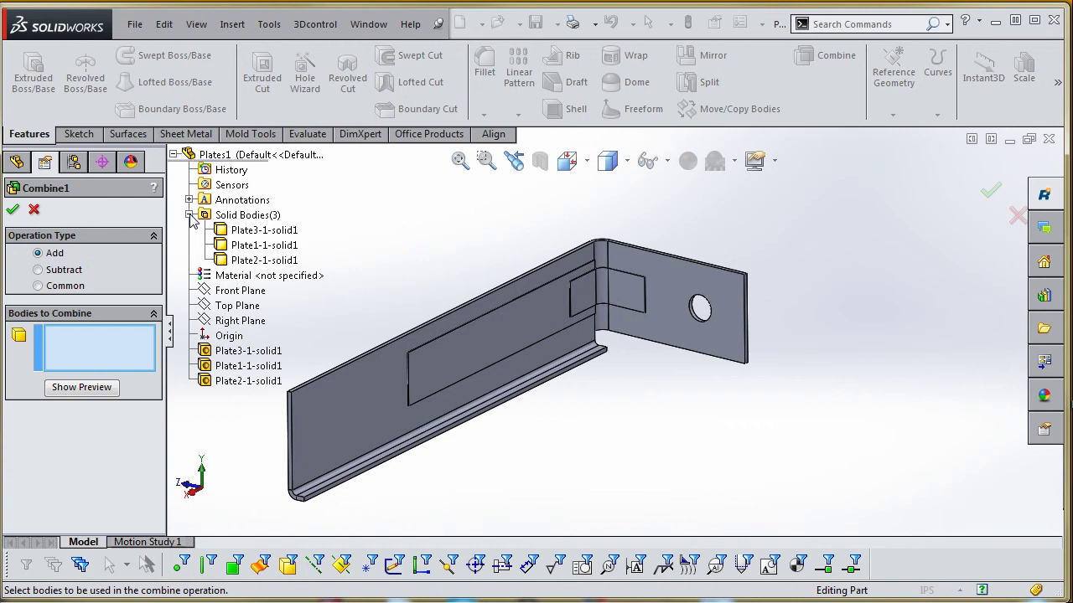
left_click(276, 237)
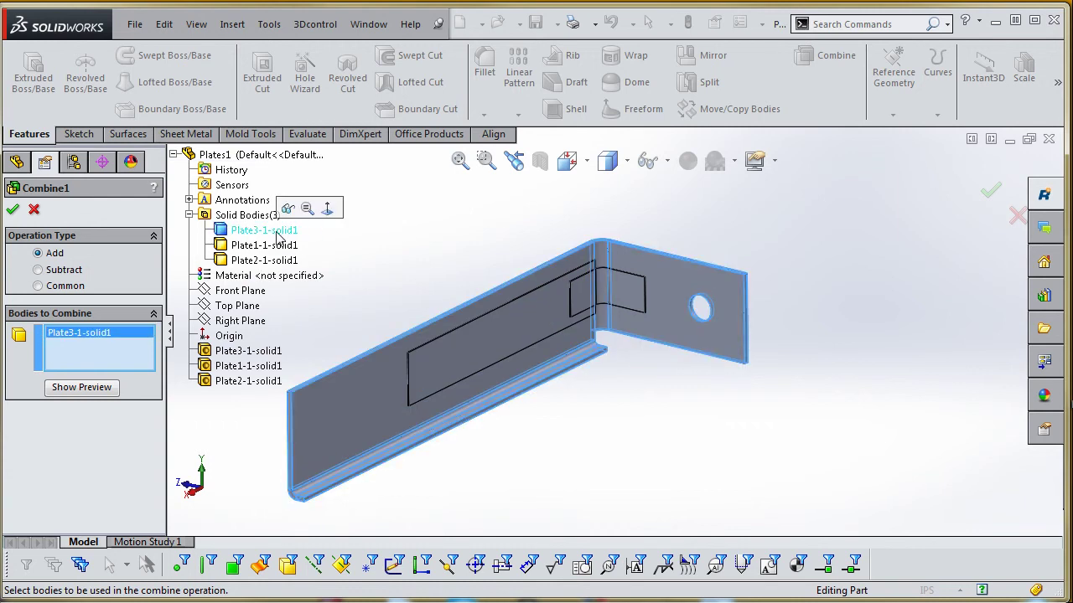
left_click(475, 355)
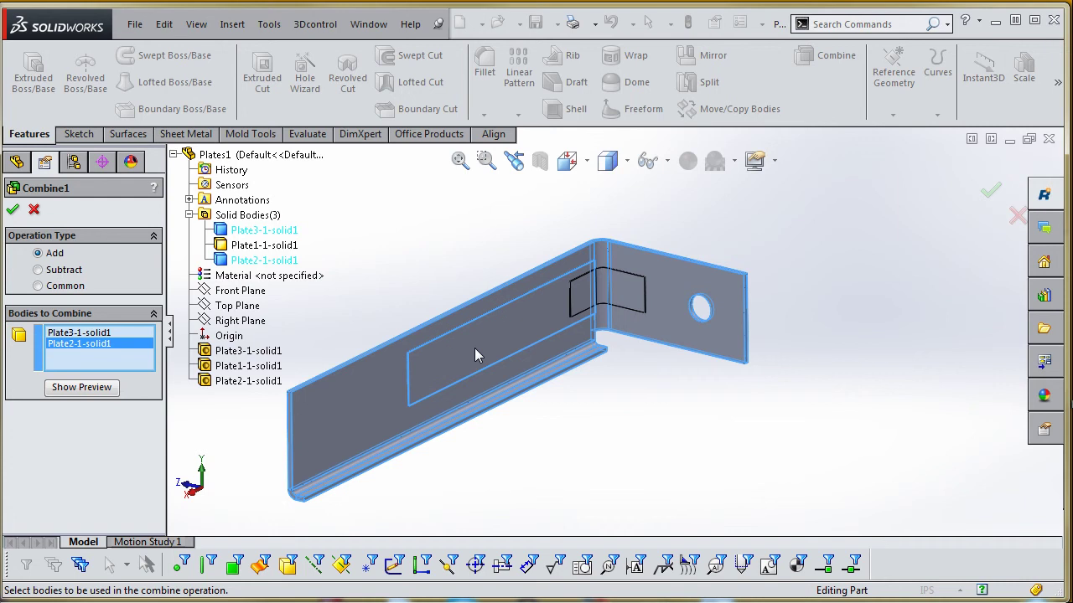
left_click(262, 247)
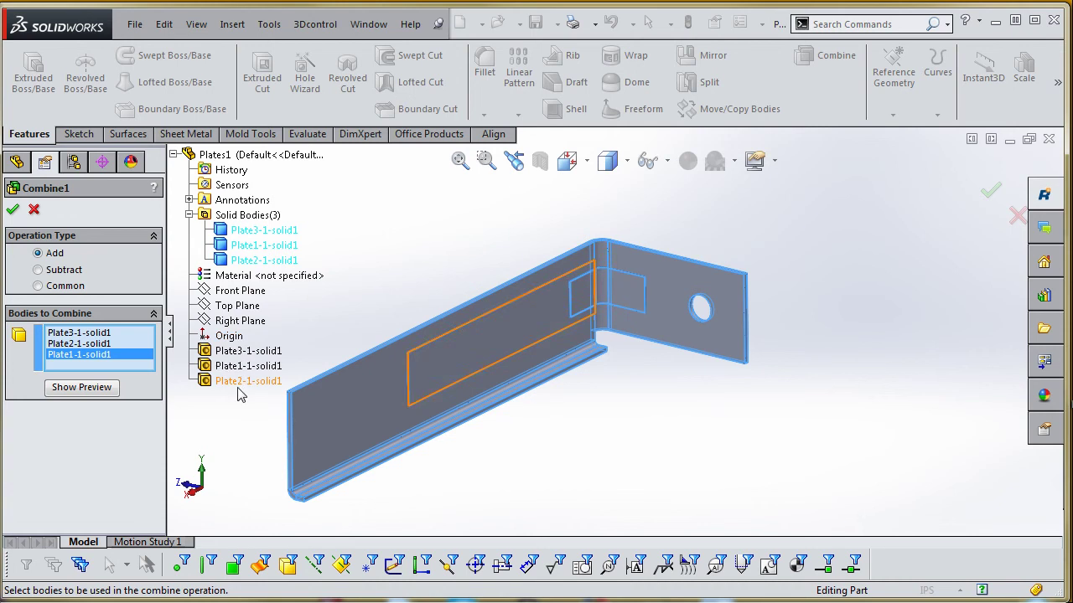
left_click(271, 356)
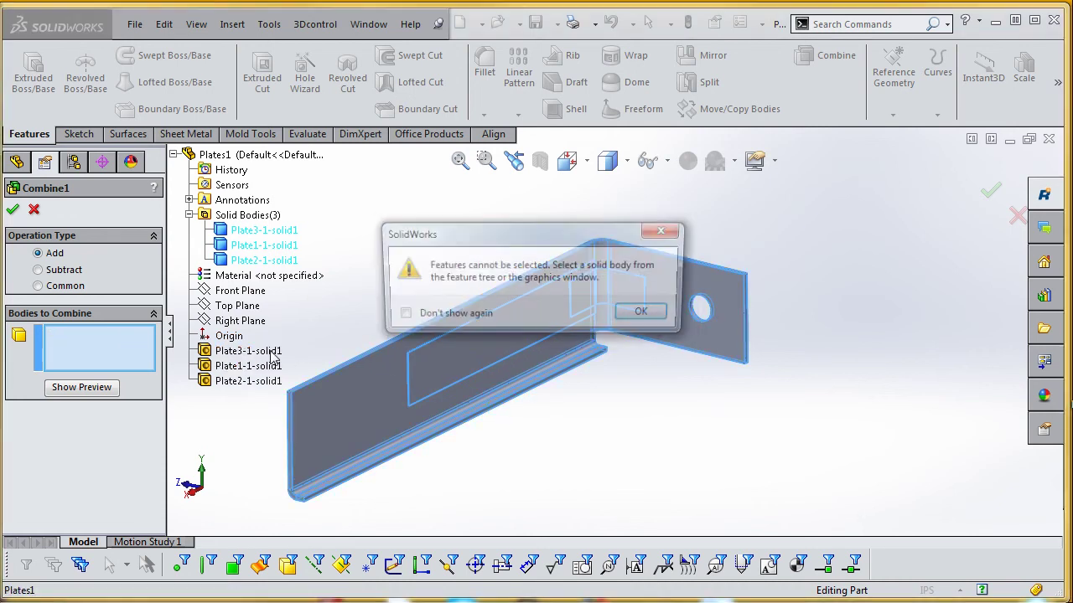
left_click(642, 312)
left_click(13, 209)
mouse_move(404, 286)
middle_mouse_down()
mouse_move(419, 280)
mouse_move(393, 285)
middle_mouse_up()
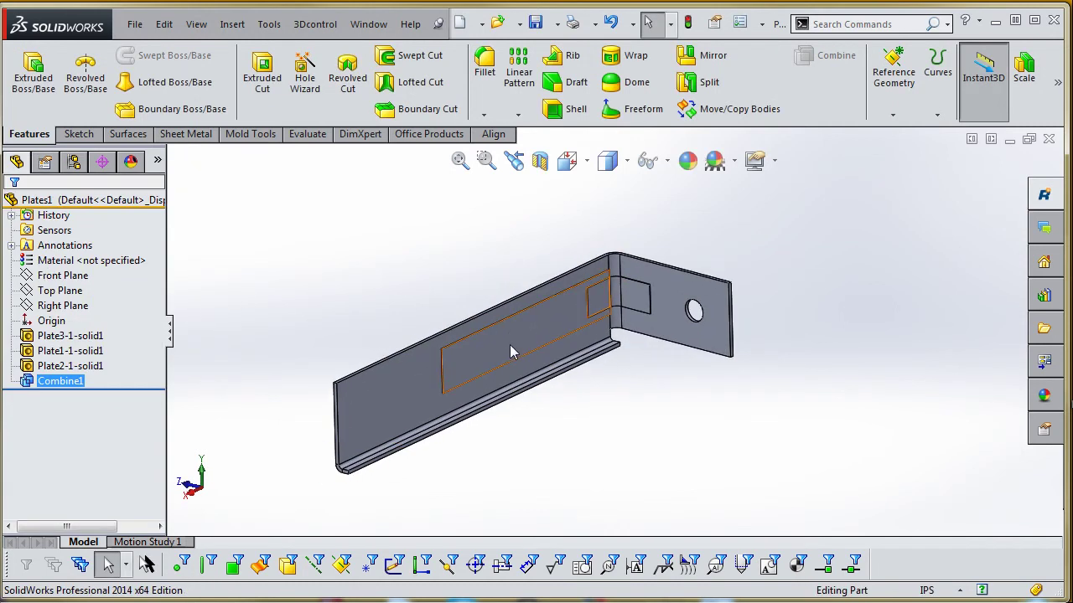
scroll(545, 360, "down", 2)
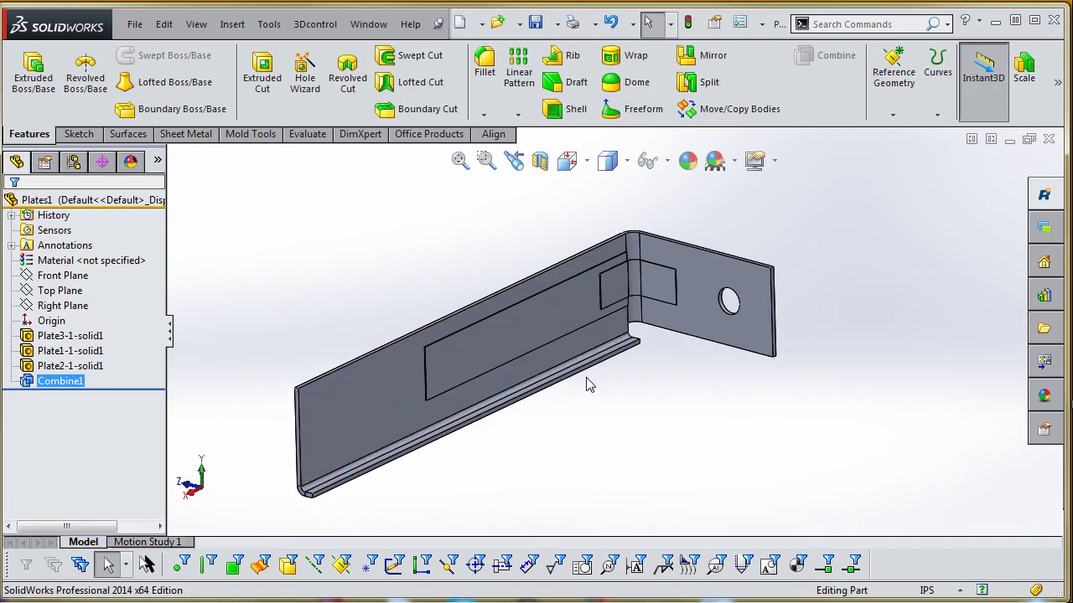
scroll(587, 384, "up", 2)
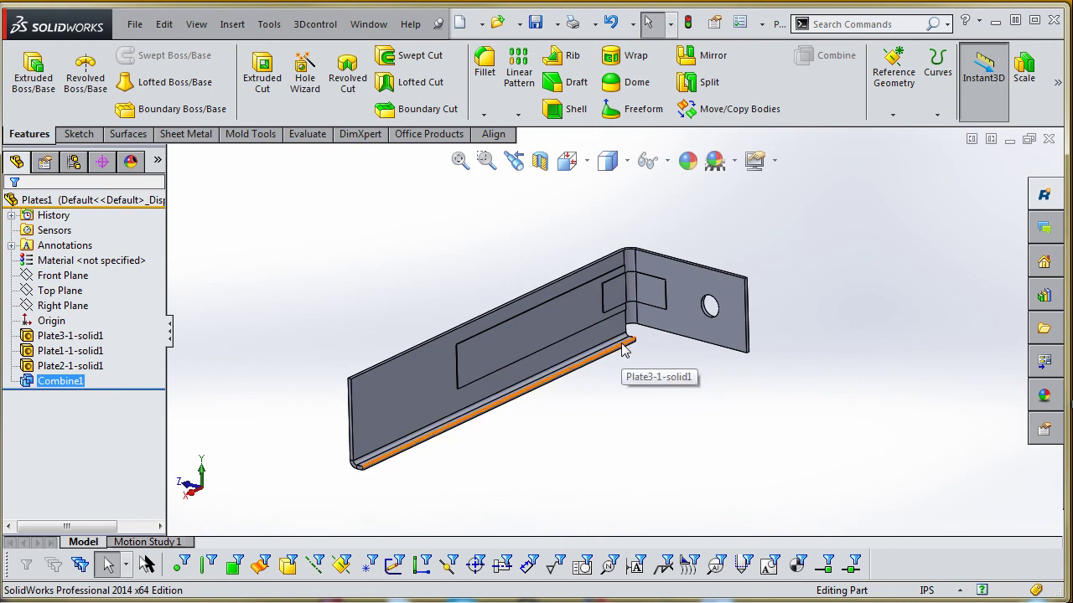